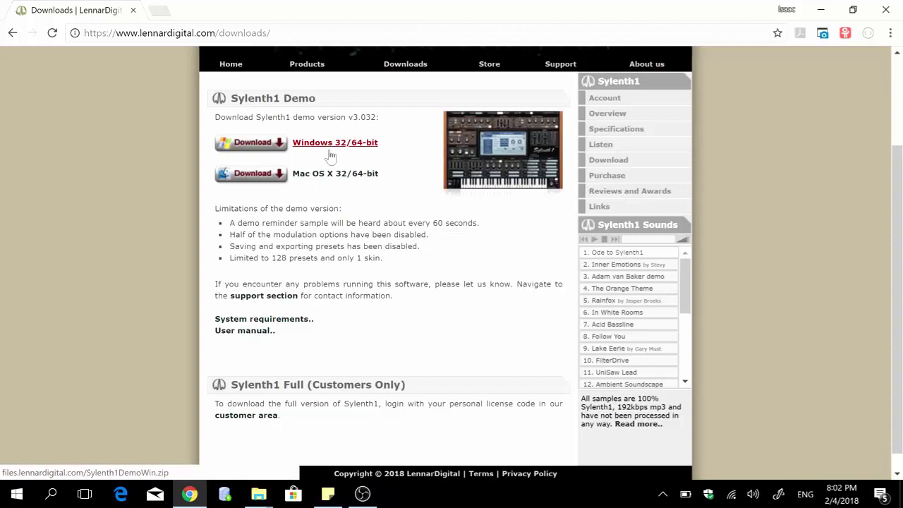
Start the Windows 32/64-bit download under Sylenth1 Demo on the Lennar Digital page.
{"action": "left_click", "coordinate": [608, 161]}
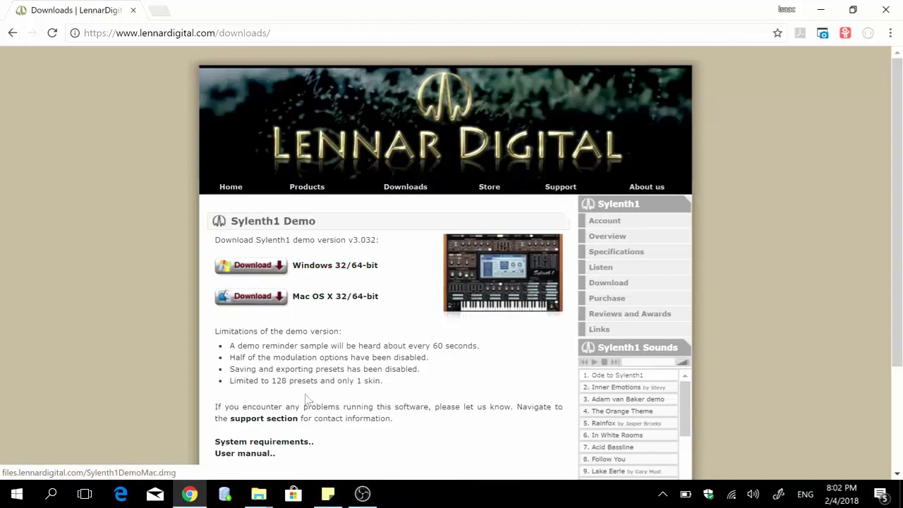
{"action": "mouse_move", "coordinate": [260, 493]}
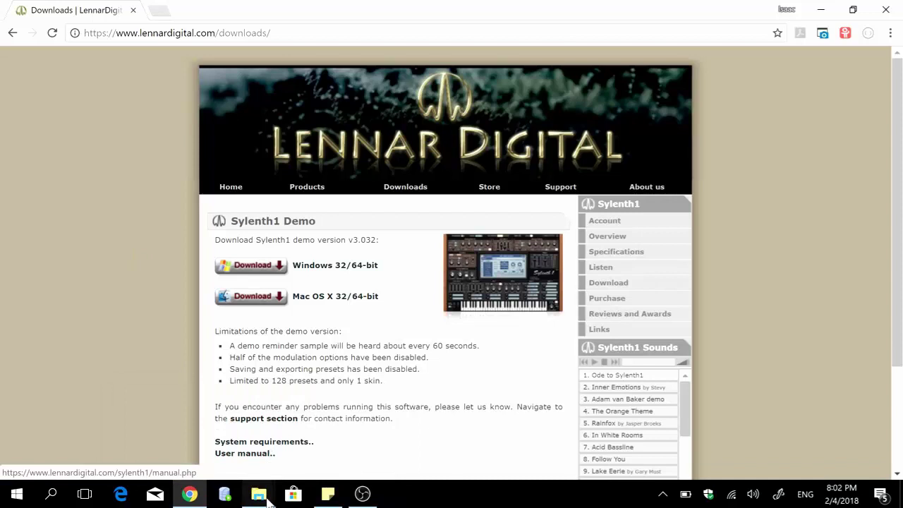
Extract the Sylenth1DemoWin zip in FL Studio Tutorial and run the extracted Sylenth1DemoWin installer.
{"action": "left_click", "coordinate": [189, 451]}
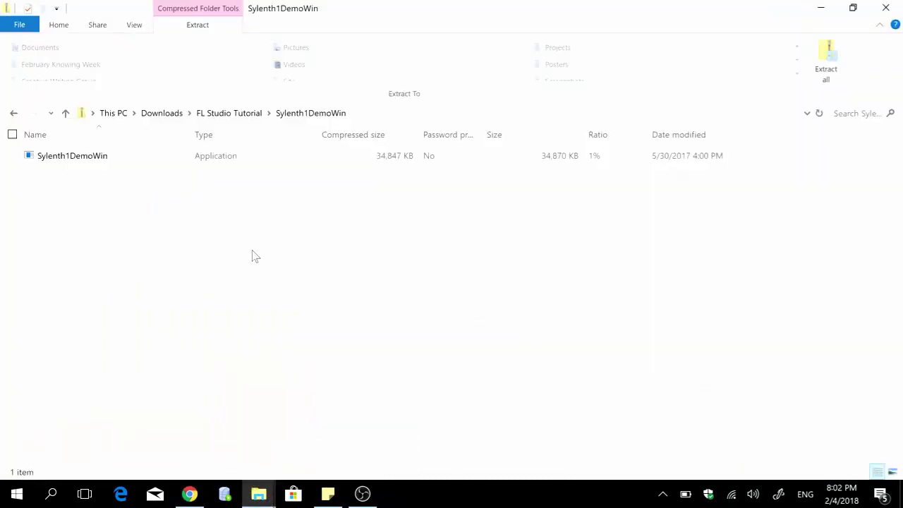
{"action": "key", "text": "alt+Up"}
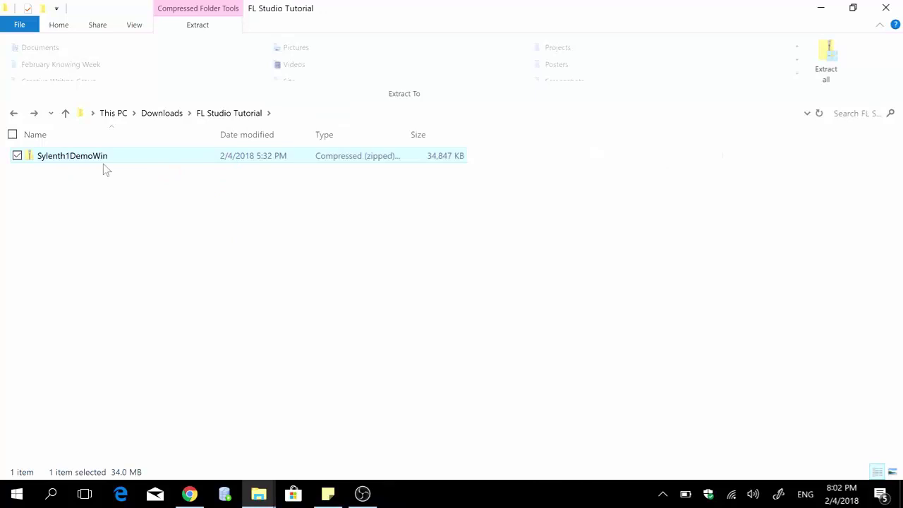
{"action": "left_click", "coordinate": [224, 187]}
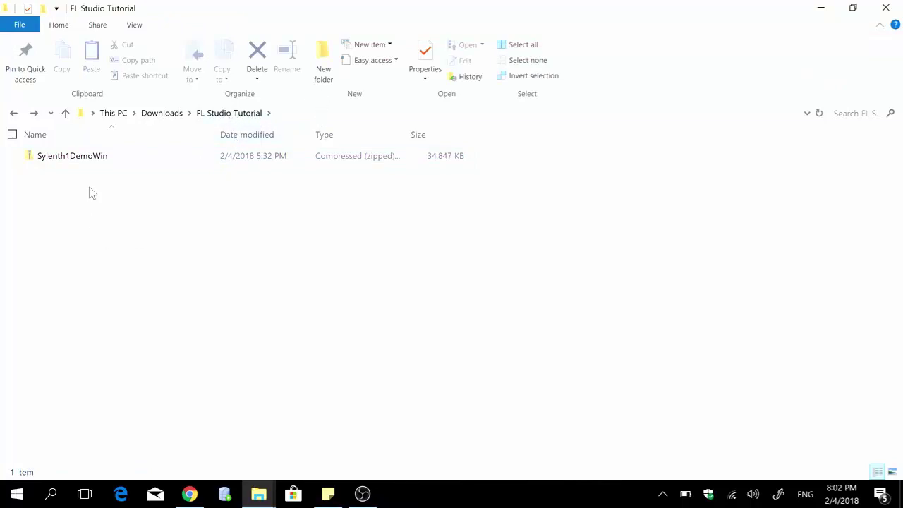
{"action": "left_click", "coordinate": [115, 158]}
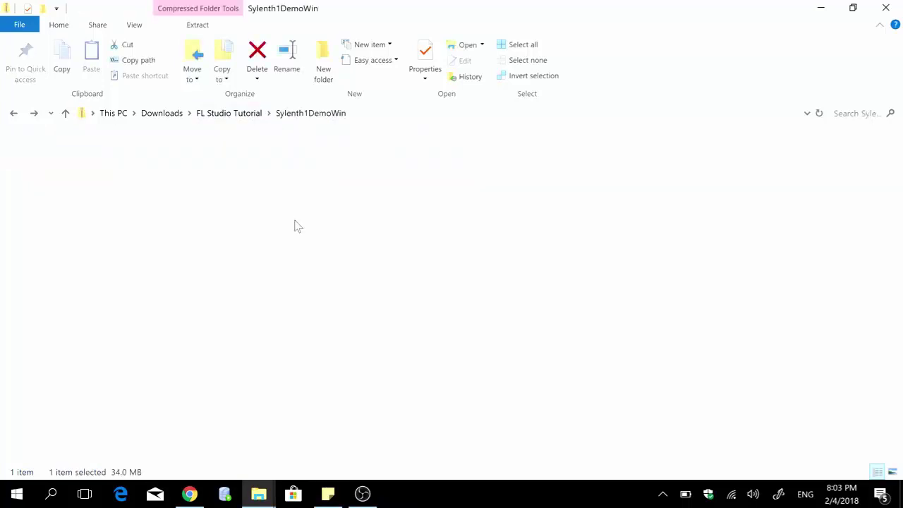
{"action": "left_click", "coordinate": [827, 79]}
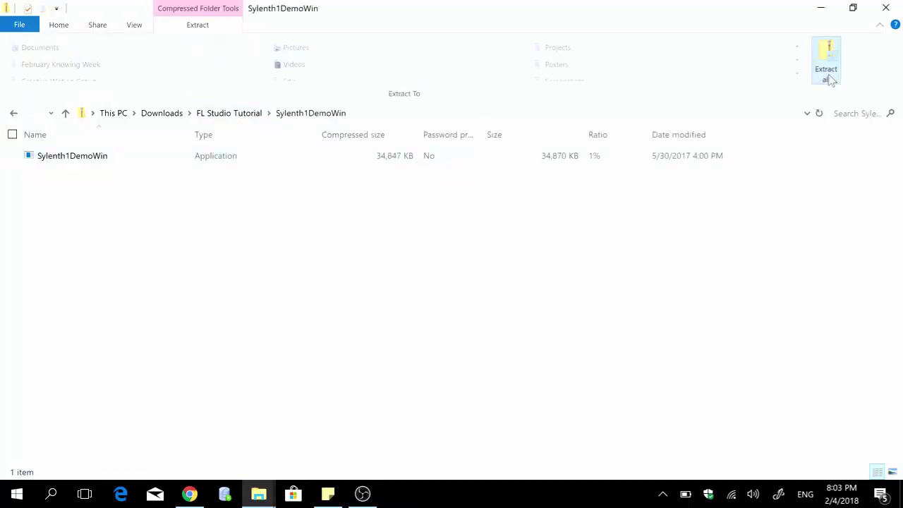
{"action": "left_click", "coordinate": [571, 390]}
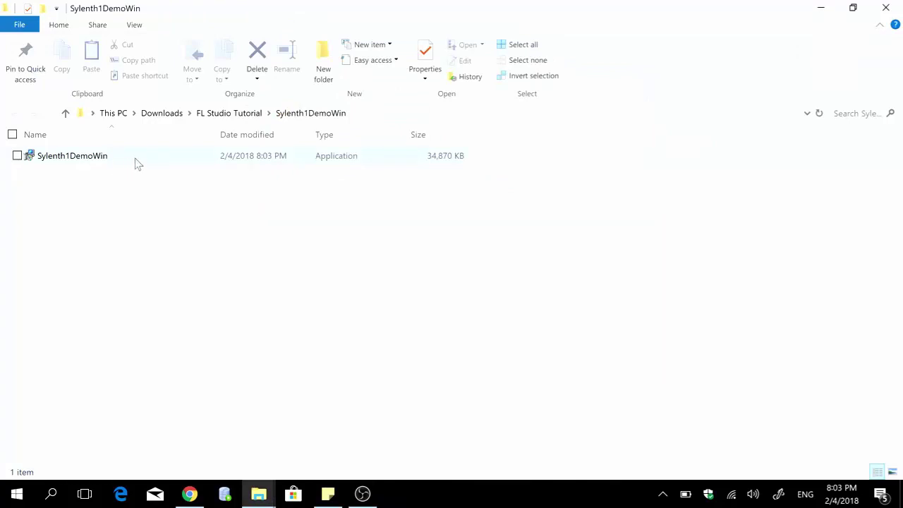
{"action": "left_click", "coordinate": [164, 157]}
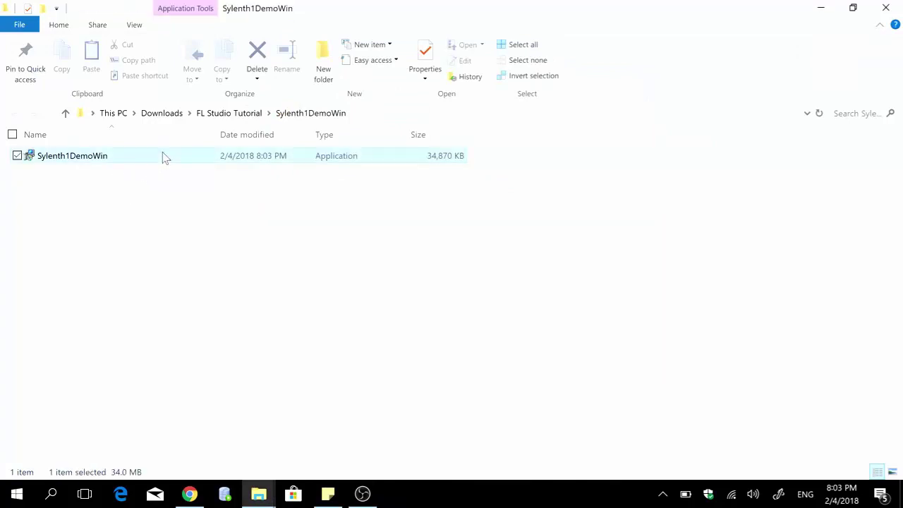
{"action": "double_click", "coordinate": [164, 157]}
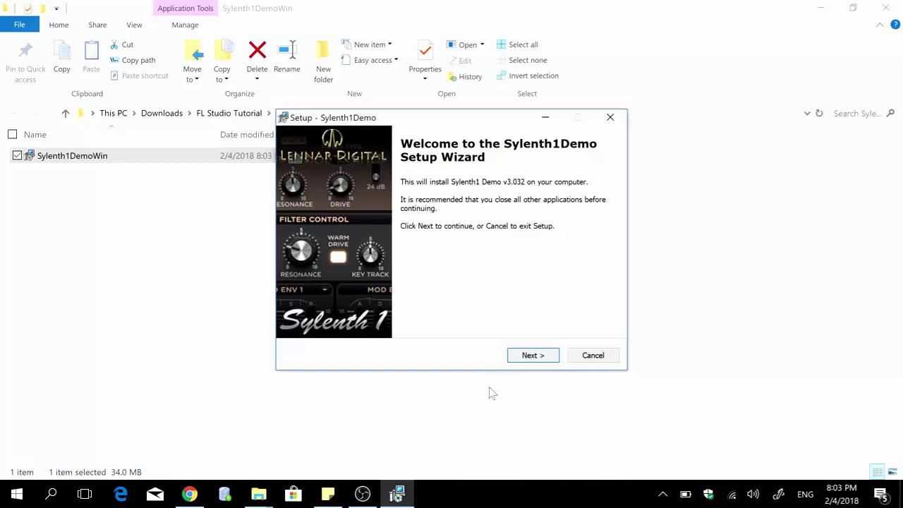
Accept the Sylenth1 license agreement and advance to the install-folder page.
{"action": "left_click", "coordinate": [550, 356]}
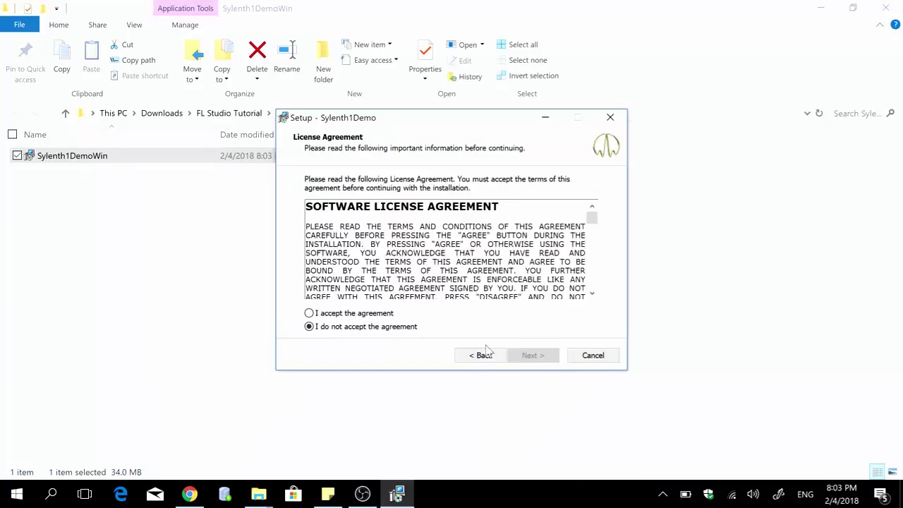
{"action": "left_click", "coordinate": [315, 316]}
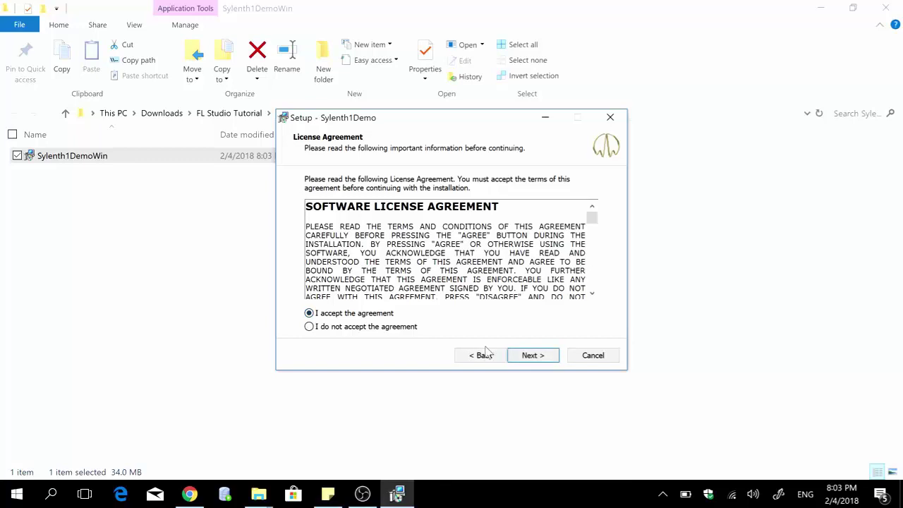
{"action": "left_click", "coordinate": [529, 358]}
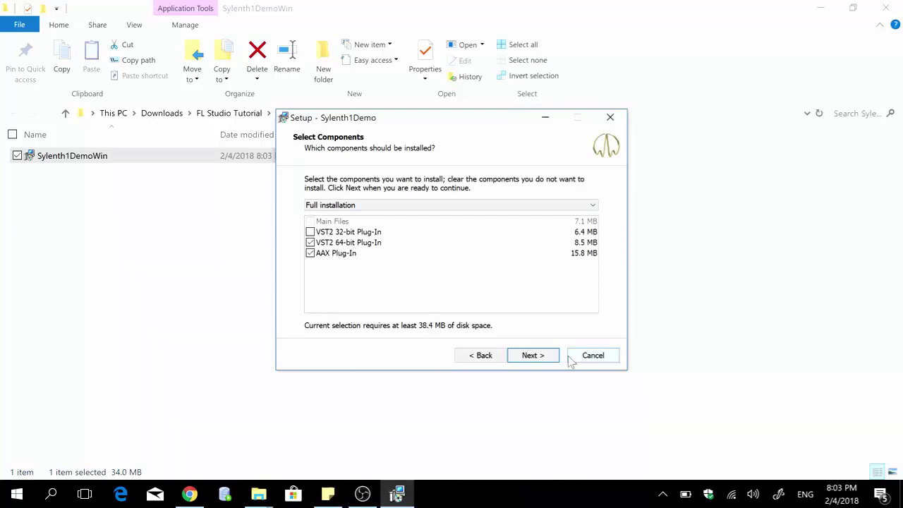
{"action": "left_click", "coordinate": [539, 358]}
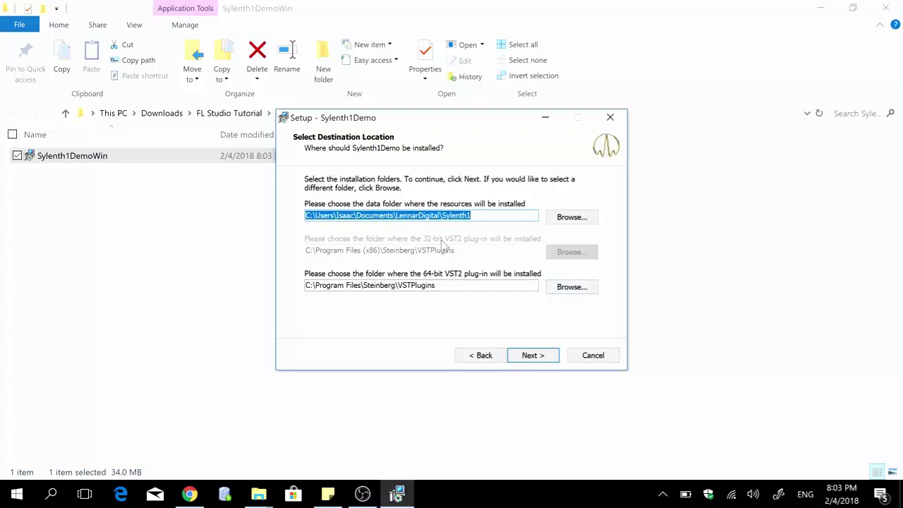
Review the full data folder path in the install-folder settings.
{"action": "left_click", "coordinate": [471, 215]}
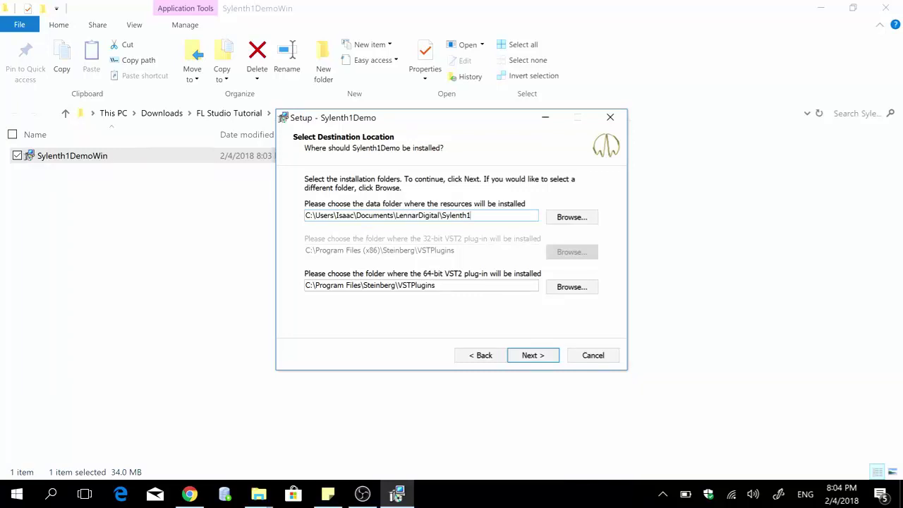
{"action": "left_click_drag", "start_coordinate": [471, 216], "coordinate": [305, 215]}
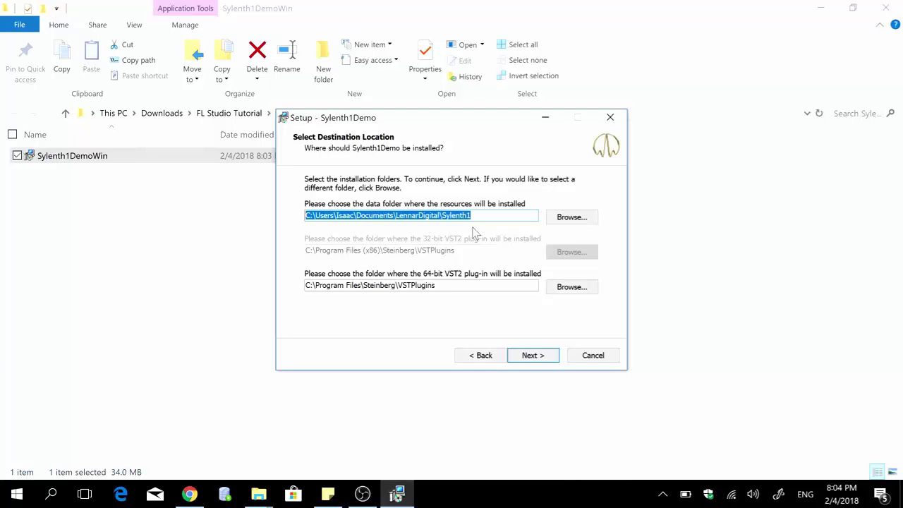
{"action": "left_click", "coordinate": [470, 215]}
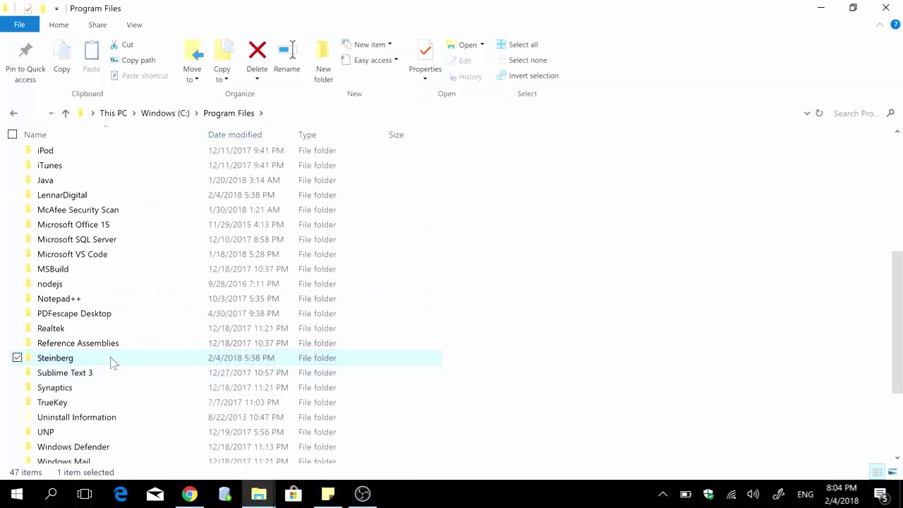
Open Program Files\Steinberg\VSTPlugins to see the installed Sylenth1.dll.
{"action": "mouse_move", "coordinate": [79, 365]}
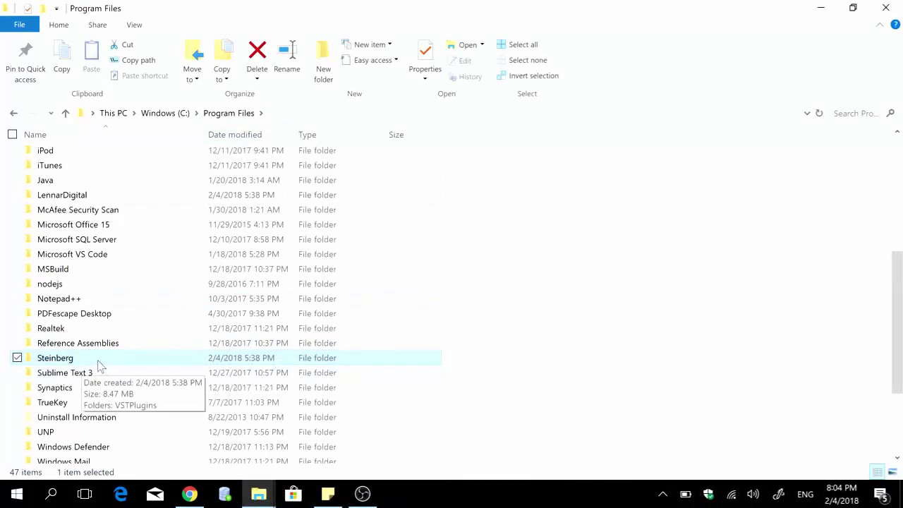
{"action": "double_click", "coordinate": [78, 360]}
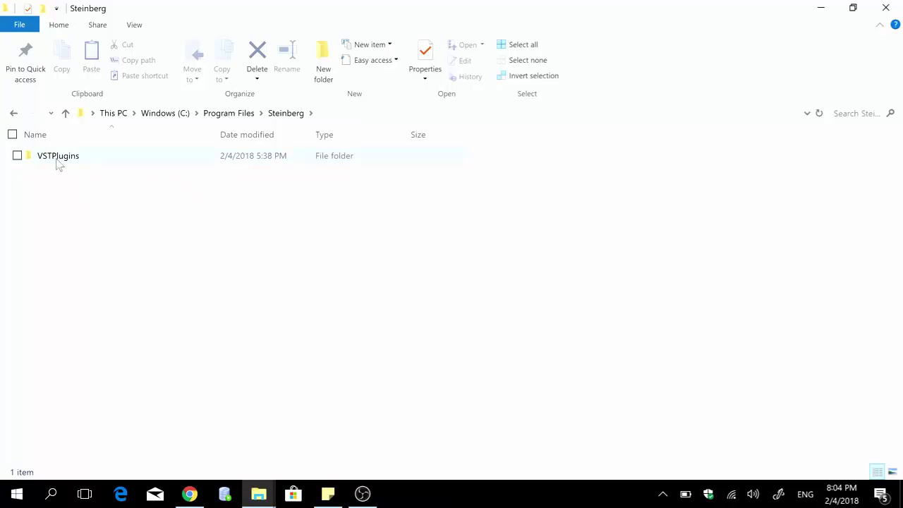
{"action": "double_click", "coordinate": [129, 163]}
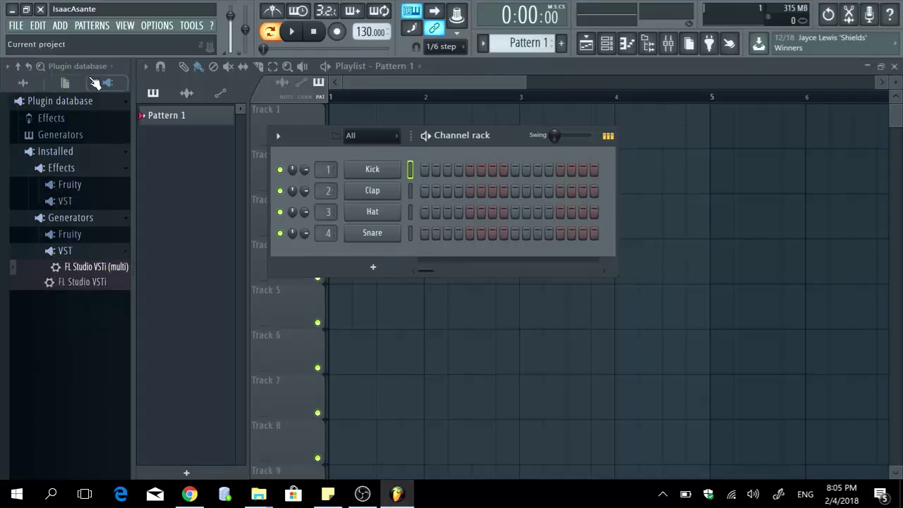
Run a Smart find for 'sylenth' in the plugin database browser.
{"action": "left_click", "coordinate": [40, 65]}
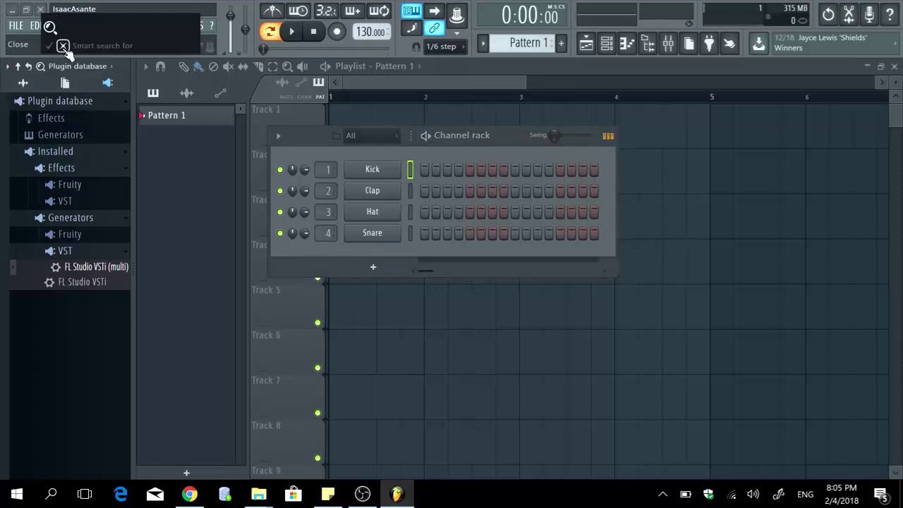
{"action": "left_click", "coordinate": [8, 67]}
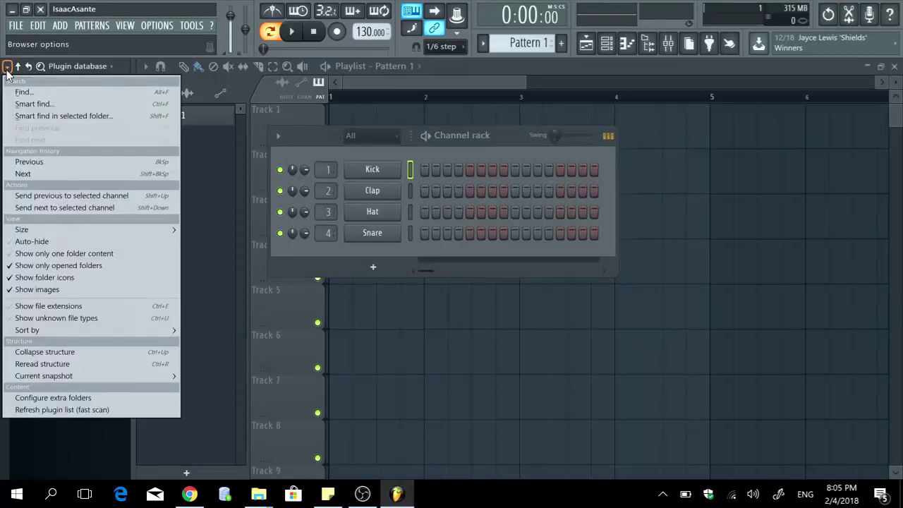
{"action": "left_click", "coordinate": [33, 96]}
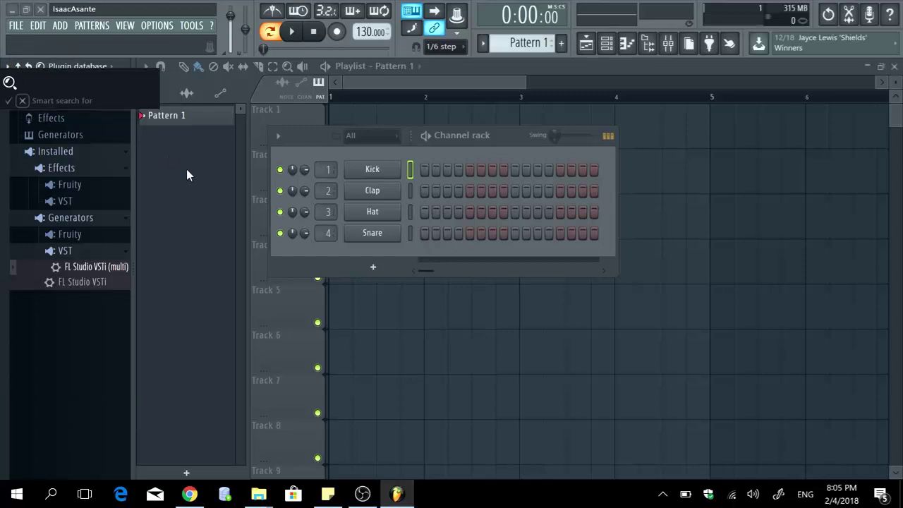
{"action": "type", "text": "sylenth"}
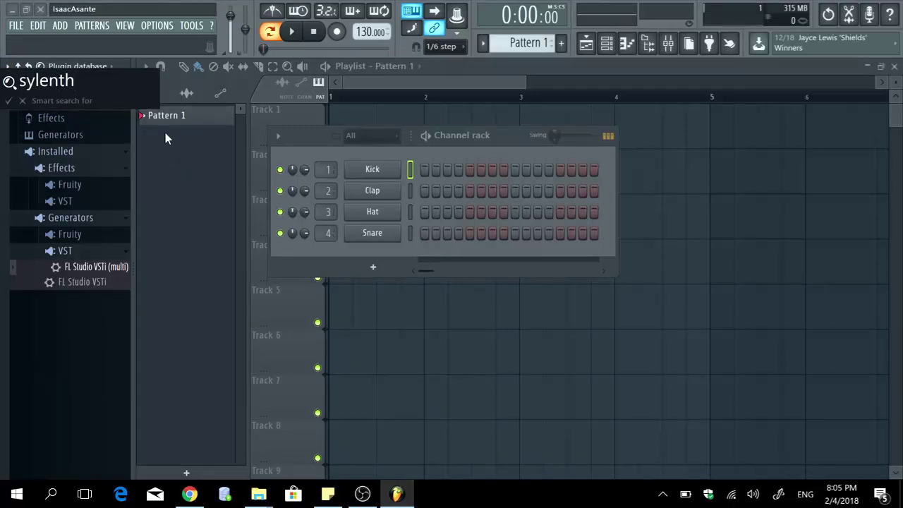
{"action": "key", "text": "Return"}
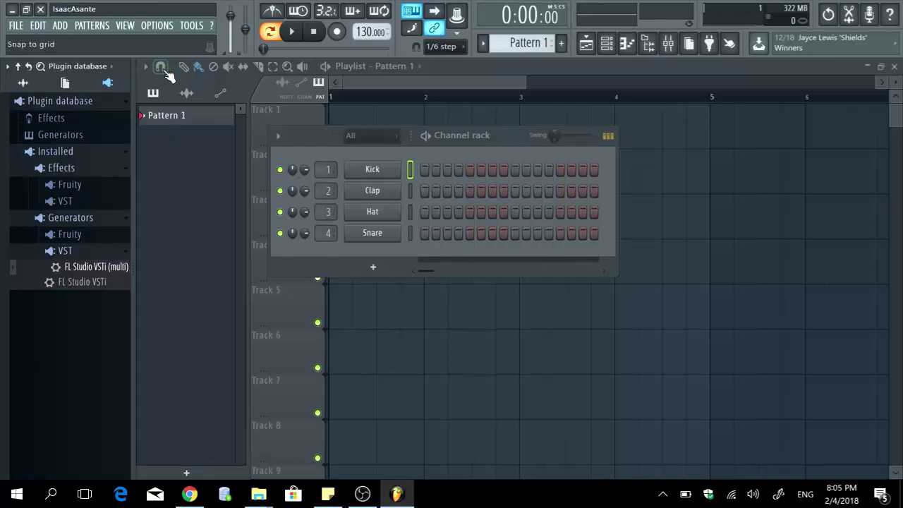
Look through the main menus and the Add menu's generator plugin list, then close it.
{"action": "left_click", "coordinate": [124, 25]}
{"action": "left_click", "coordinate": [60, 27]}
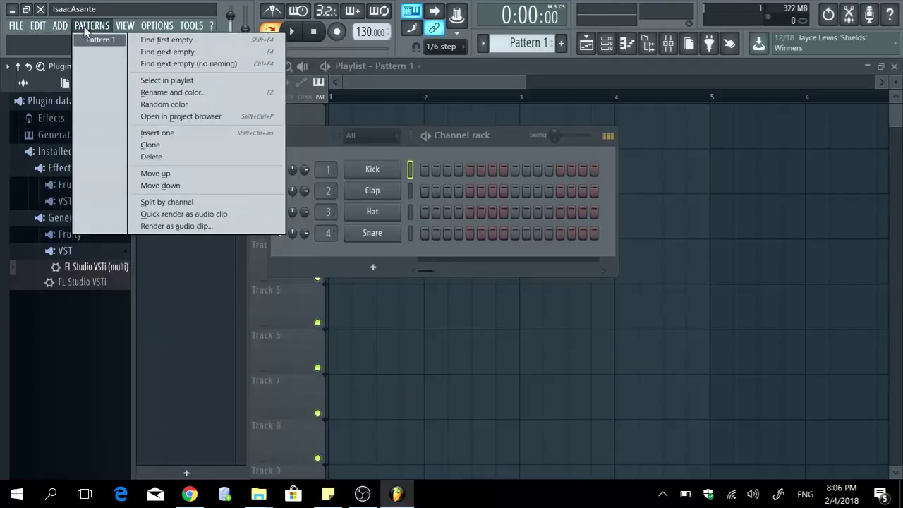
{"action": "left_click", "coordinate": [84, 27]}
{"action": "left_click", "coordinate": [60, 27]}
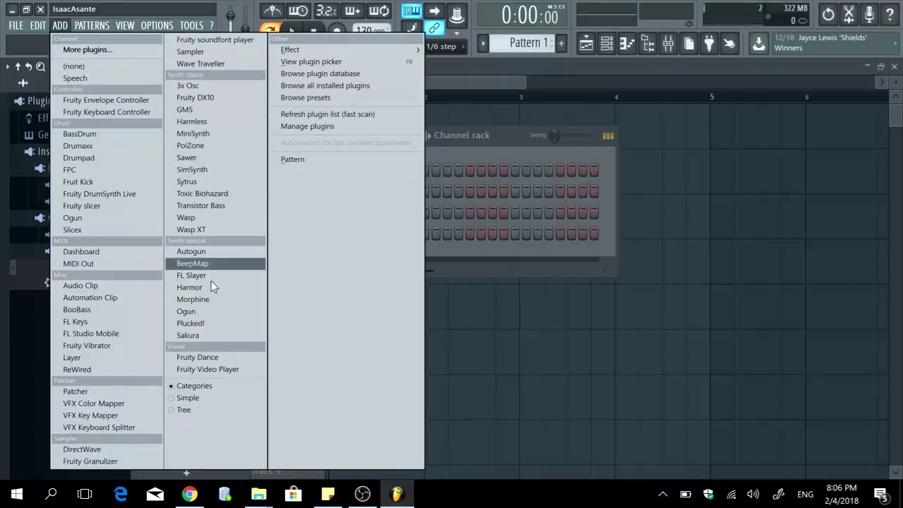
{"action": "left_click", "coordinate": [211, 25]}
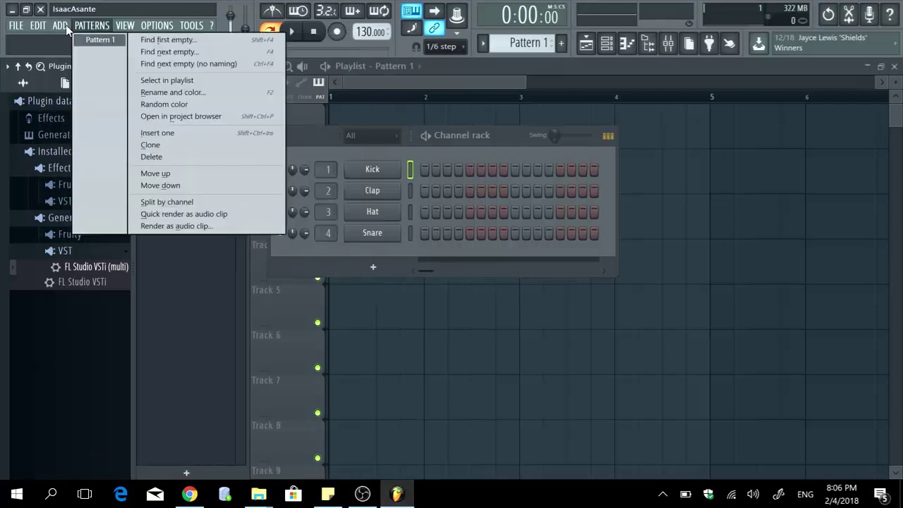
{"action": "mouse_move", "coordinate": [60, 25]}
{"action": "left_click", "coordinate": [101, 51]}
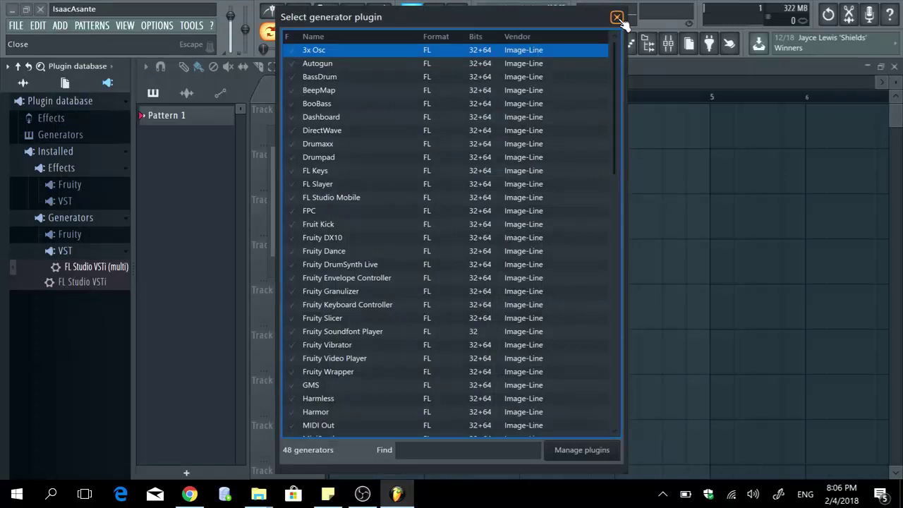
{"action": "left_click", "coordinate": [618, 17]}
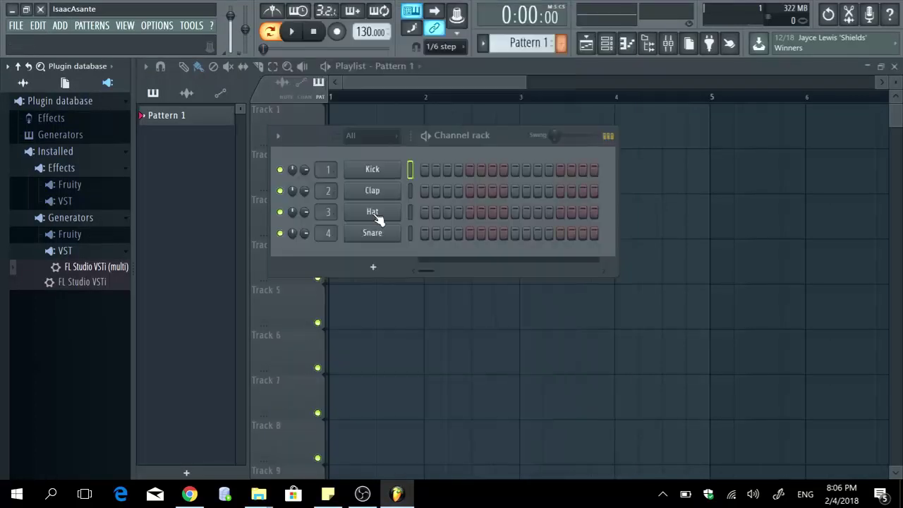
Search the Select generator plugin list for 'sylent', finding no generators.
{"action": "left_click", "coordinate": [375, 268]}
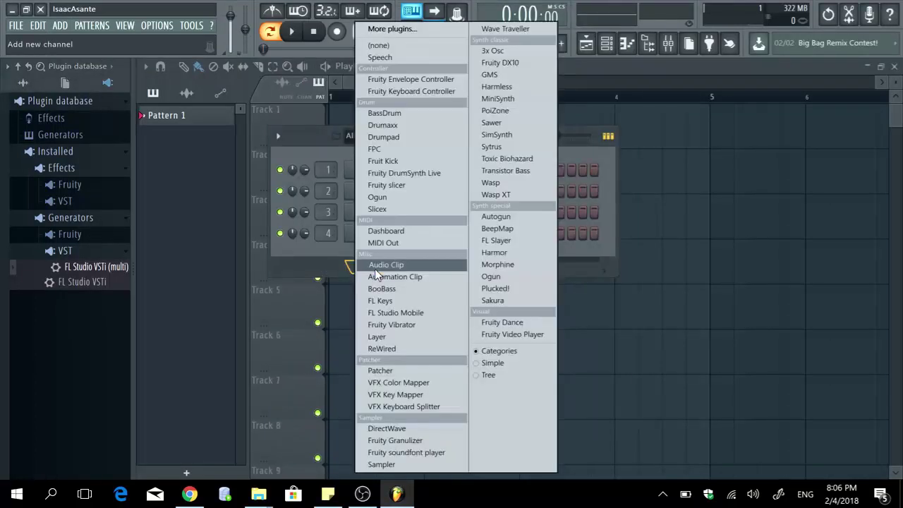
{"action": "left_click", "coordinate": [415, 30]}
{"action": "left_click", "coordinate": [445, 449]}
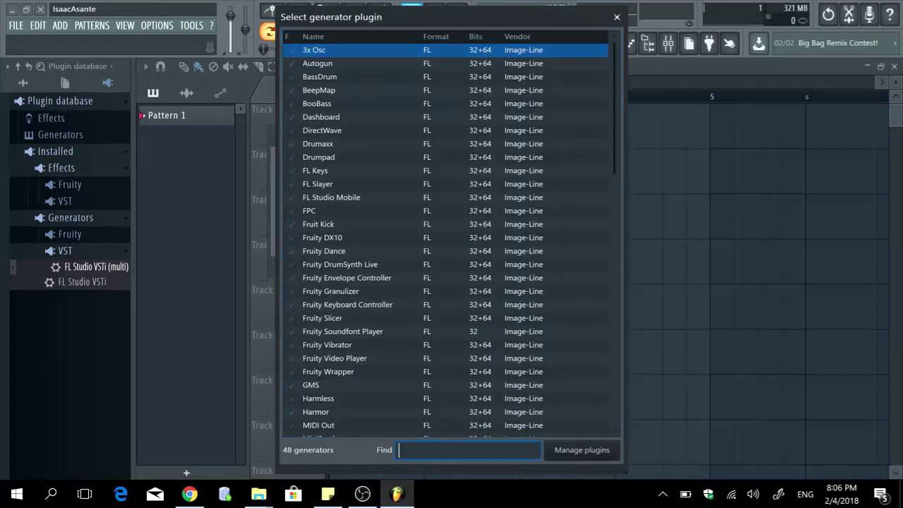
{"action": "type", "text": "sylenth"}
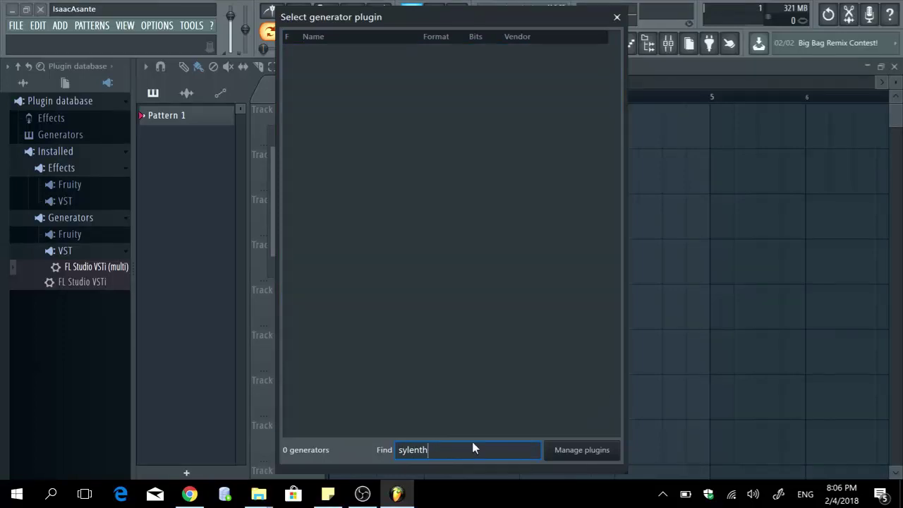
Open the Plugin Manager and scroll through its 130 listed plugins.
{"action": "left_click", "coordinate": [587, 456]}
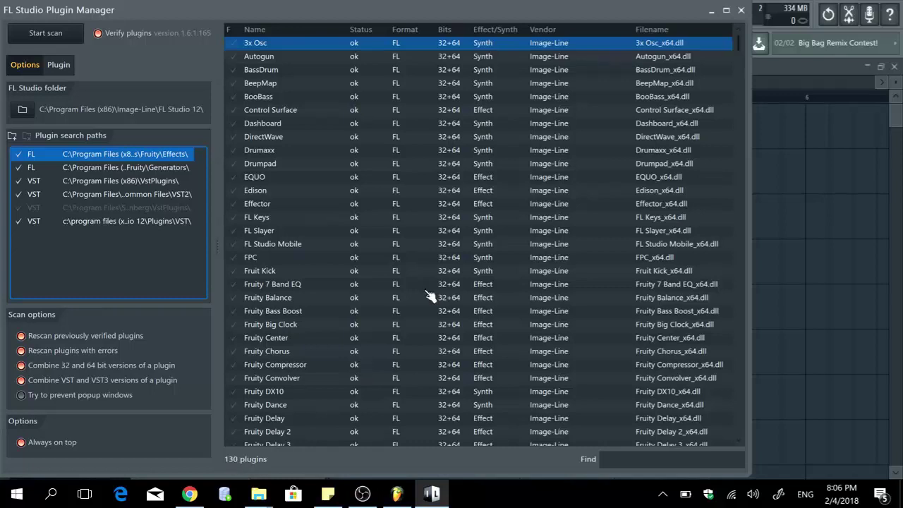
{"action": "left_click_drag", "start_coordinate": [738, 84], "coordinate": [754, 123]}
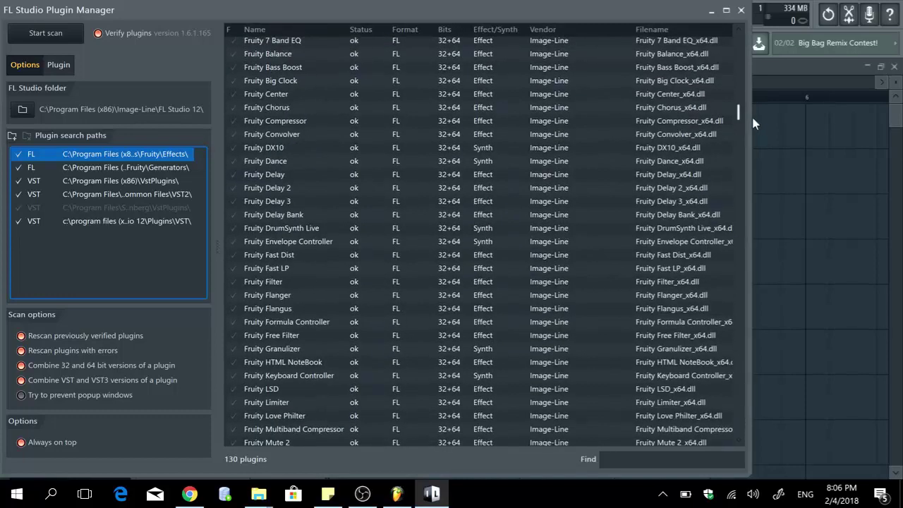
{"action": "left_click", "coordinate": [739, 47]}
{"action": "left_click", "coordinate": [727, 47]}
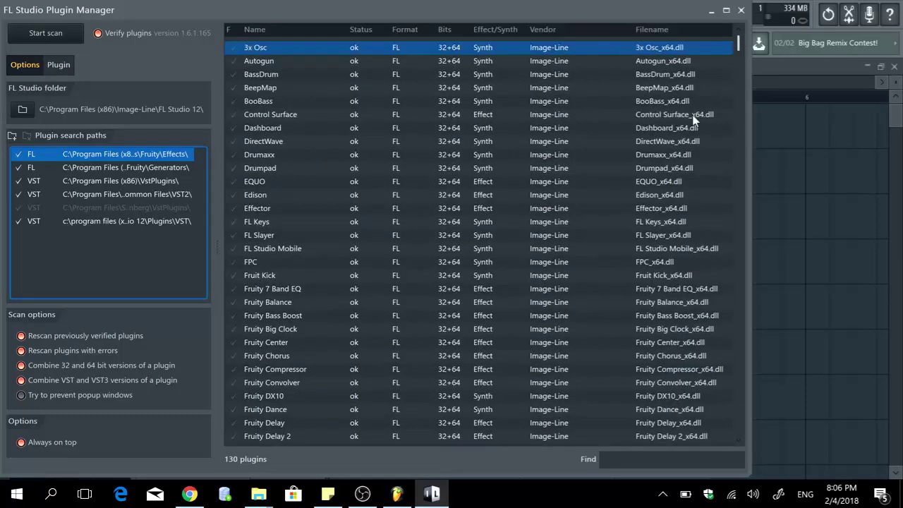
Search the installed plugins for 'sylent', then clear the search.
{"action": "left_click", "coordinate": [633, 459]}
{"action": "type", "text": "sylenth"}
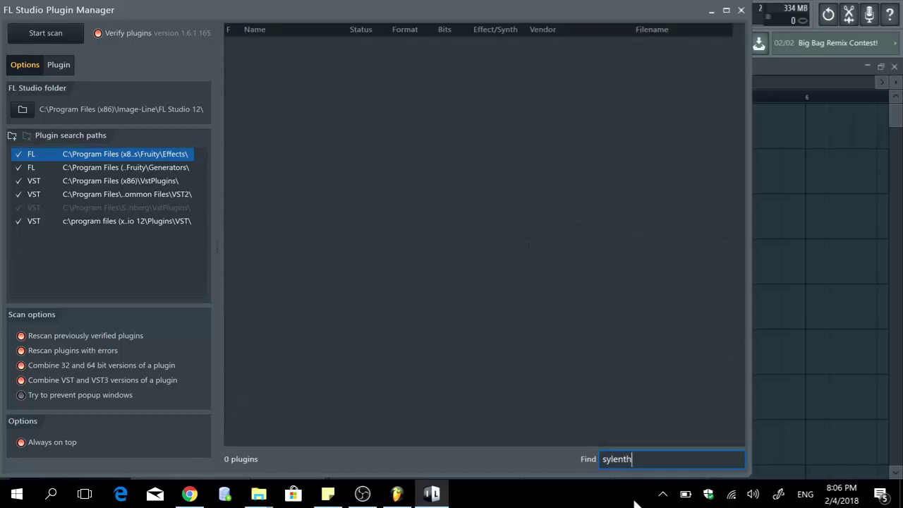
{"action": "key", "text": "ctrl+a"}
{"action": "key", "text": "BackSpace"}
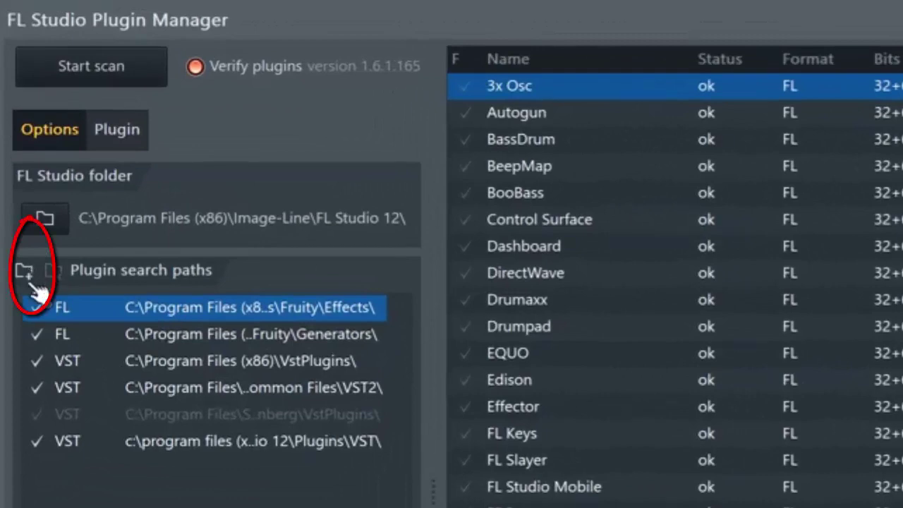
Try adding a new plugin search folder, then cancel the folder chooser.
{"action": "left_click", "coordinate": [26, 272]}
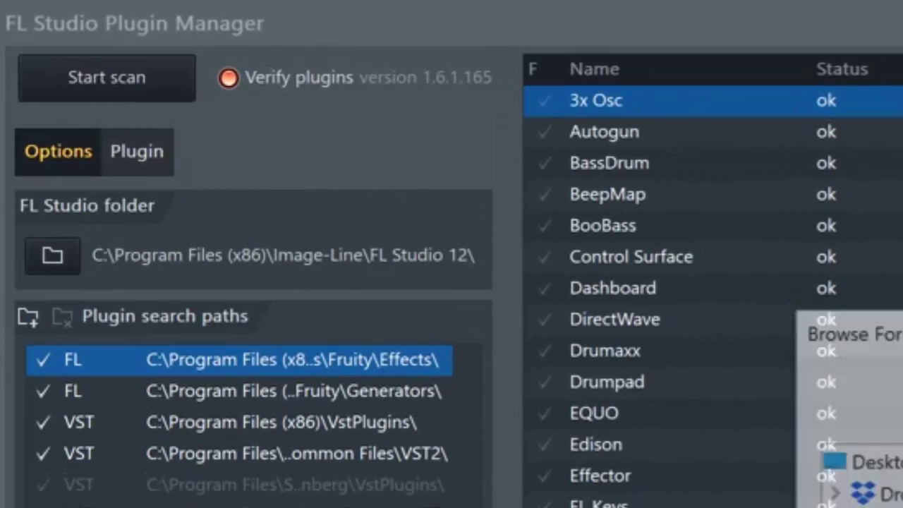
{"action": "key", "text": "Escape"}
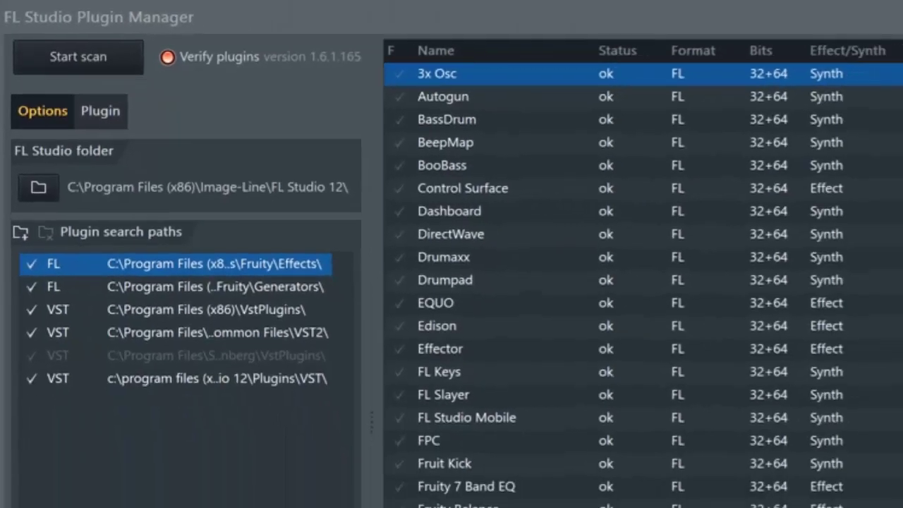
{"action": "mouse_move", "coordinate": [282, 460]}
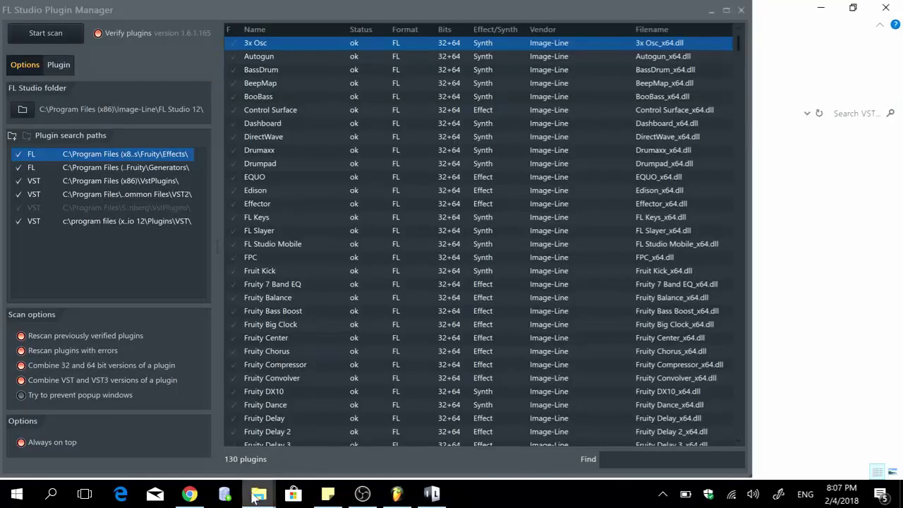
{"action": "mouse_move", "coordinate": [258, 499]}
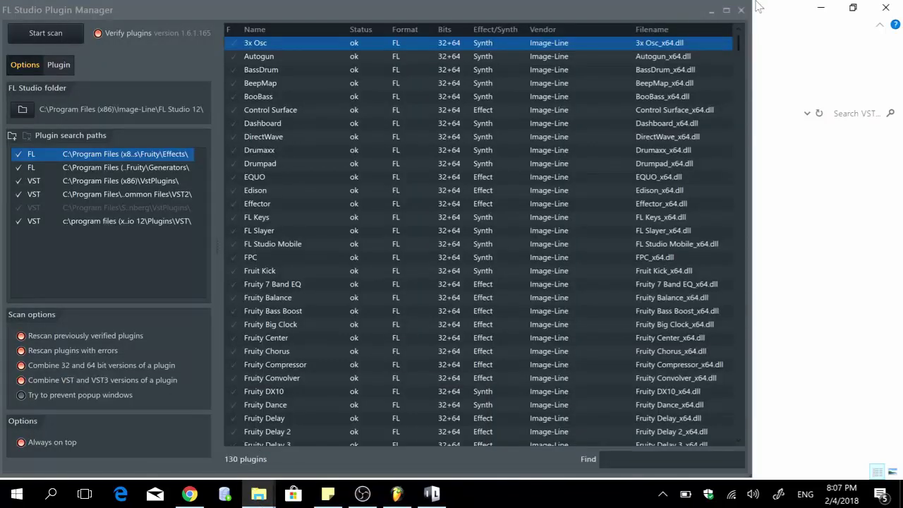
Close the Plugin Manager to reveal the VSTPlugins folder in File Explorer.
{"action": "left_click", "coordinate": [743, 11]}
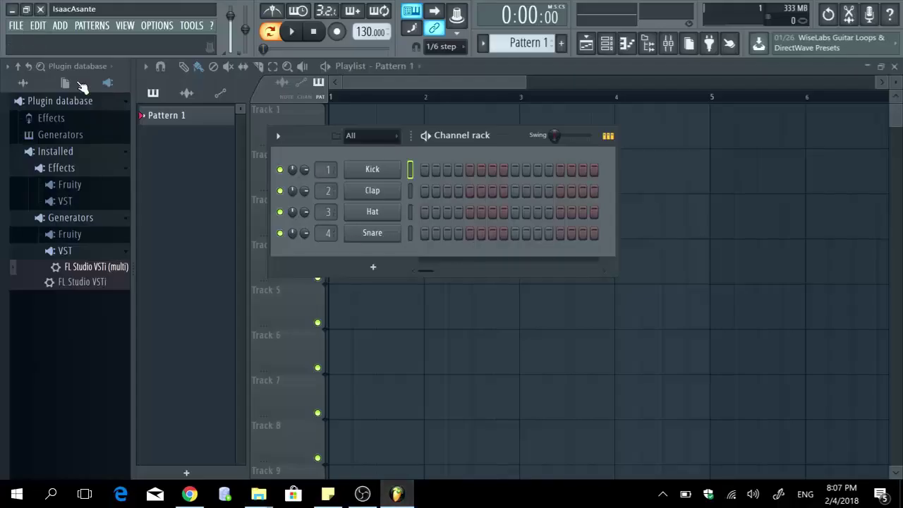
Reopen the Plugin Manager via the Add menu's generator plugin list.
{"action": "left_click", "coordinate": [58, 26]}
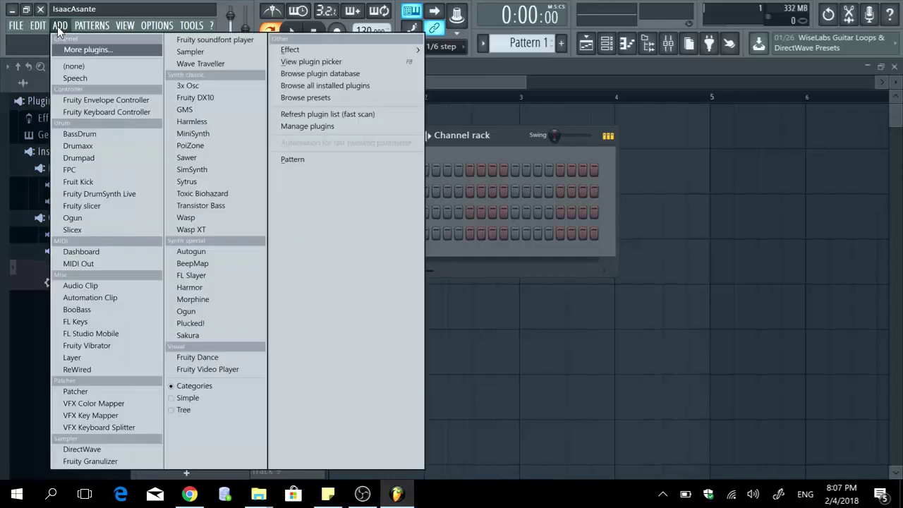
{"action": "left_click", "coordinate": [77, 53]}
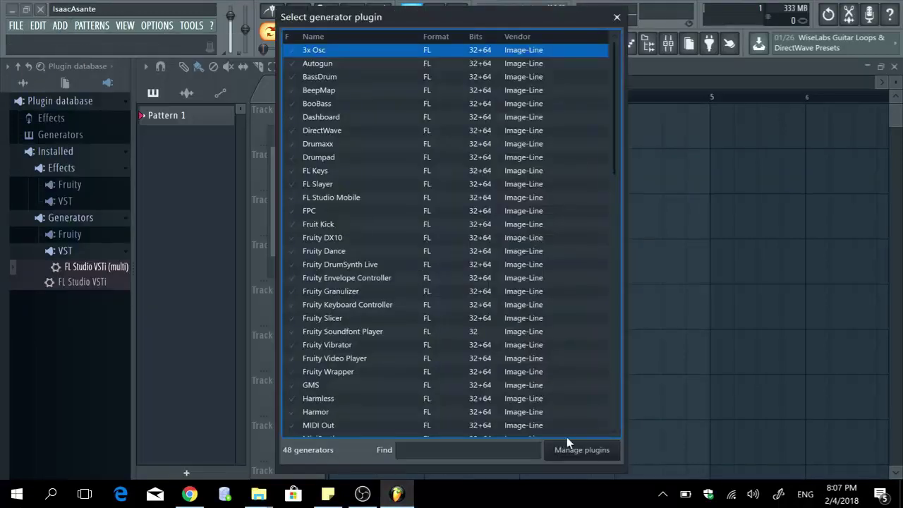
{"action": "left_click", "coordinate": [584, 452]}
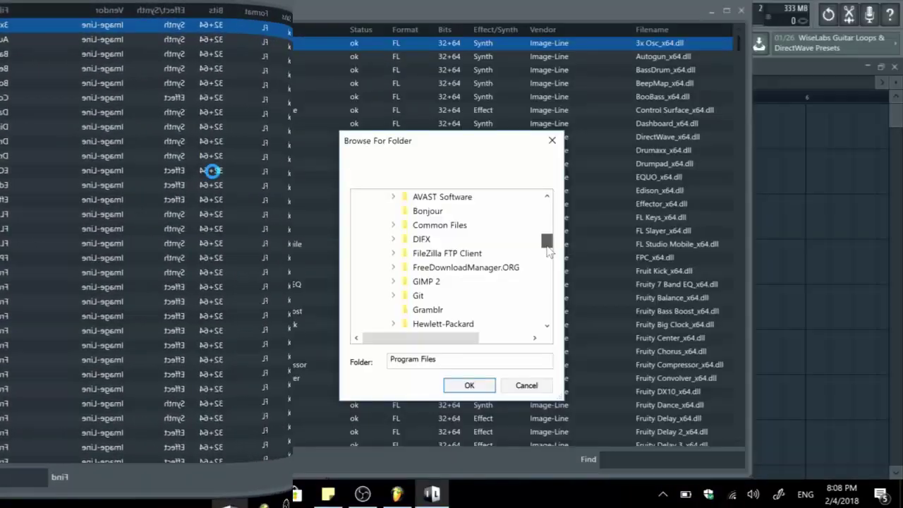
Add C:\Program Files\Steinberg\VSTPlugins as a new plugin search path.
{"action": "left_click_drag", "start_coordinate": [547, 251], "coordinate": [550, 291]}
{"action": "left_click", "coordinate": [425, 240]}
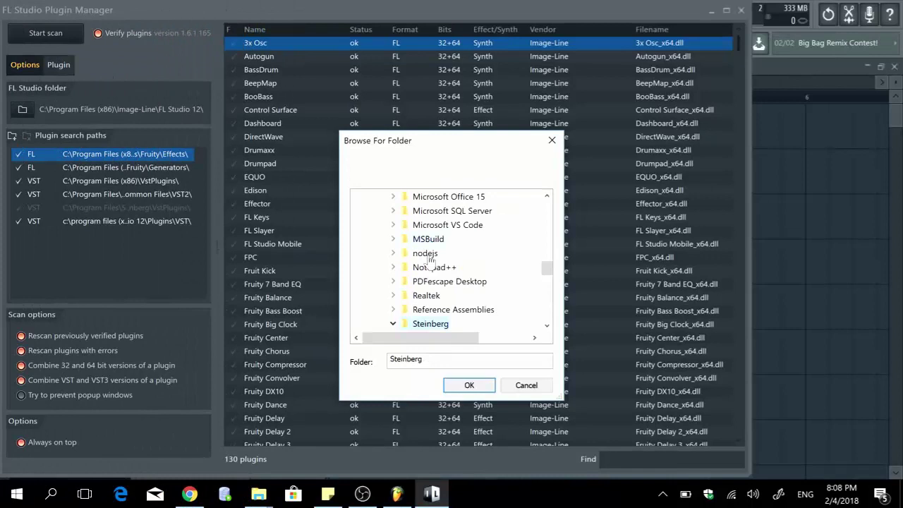
{"action": "left_click_drag", "start_coordinate": [547, 268], "coordinate": [548, 273]}
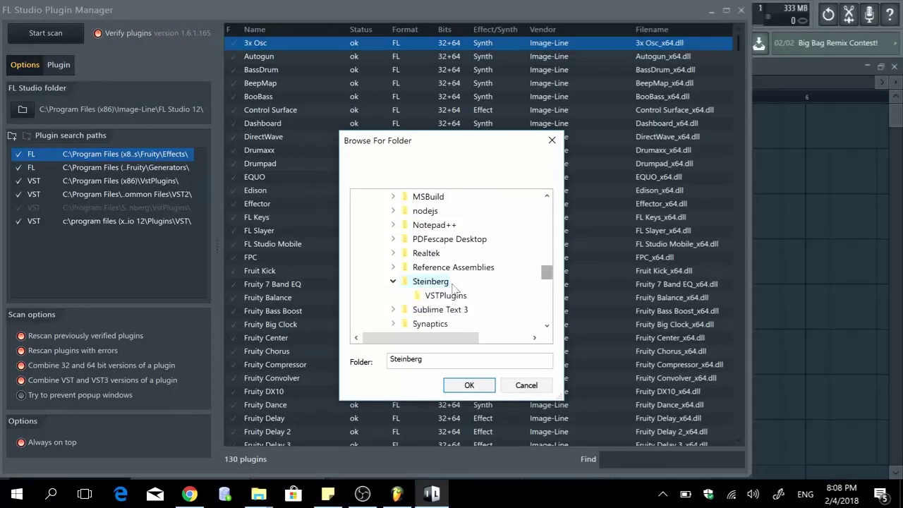
{"action": "left_click", "coordinate": [445, 297]}
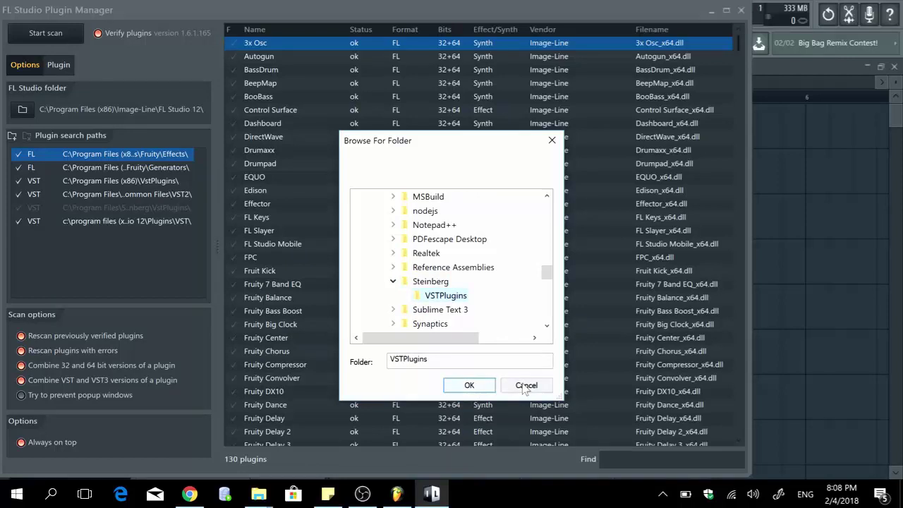
{"action": "left_click", "coordinate": [482, 390]}
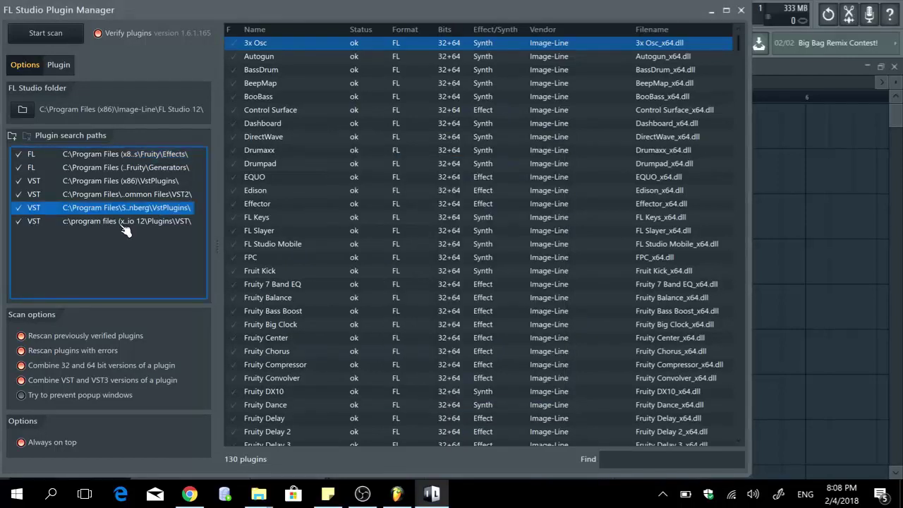
{"action": "left_click", "coordinate": [107, 223]}
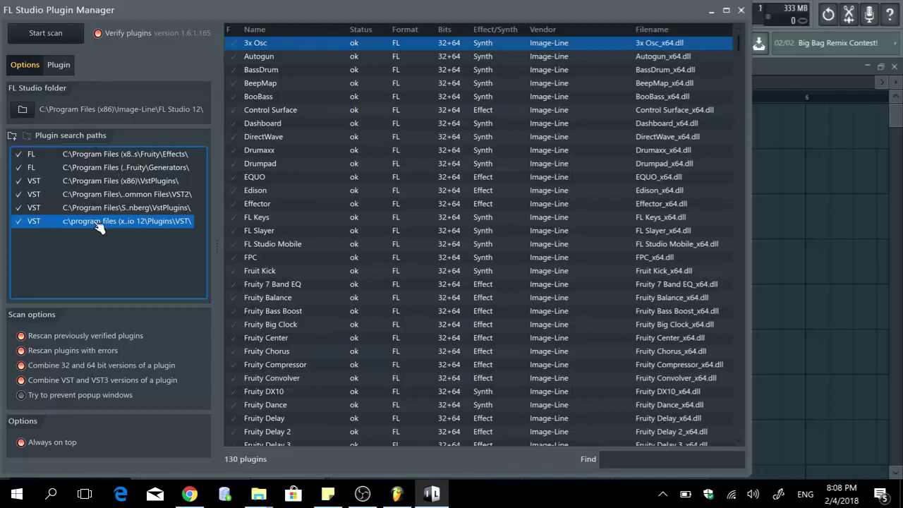
{"action": "left_click", "coordinate": [20, 208]}
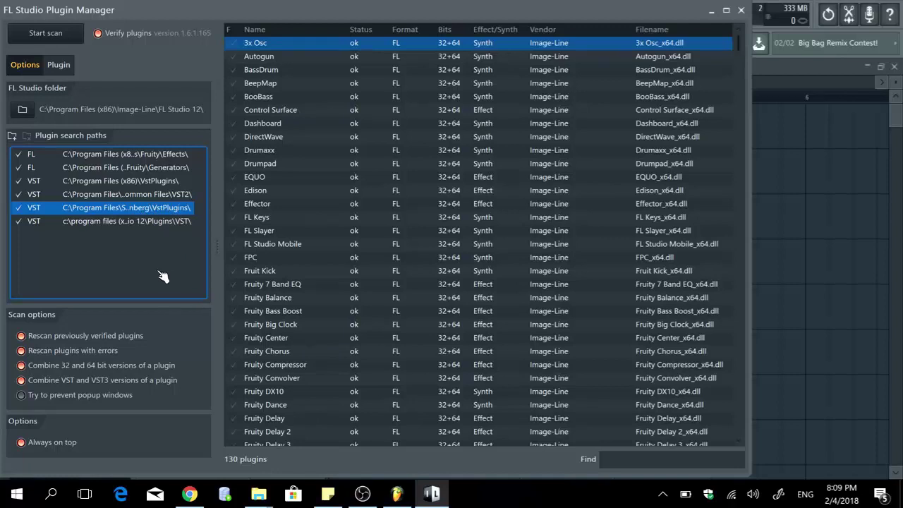
{"action": "key", "text": "Down"}
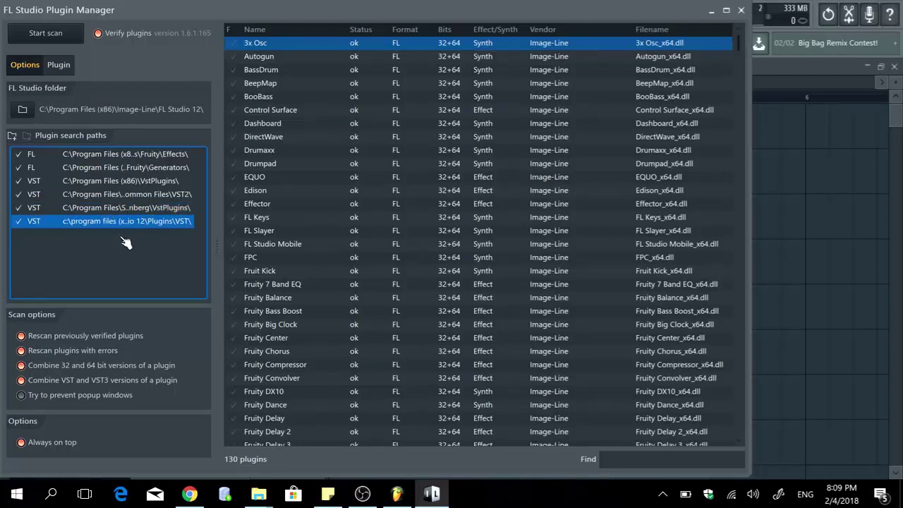
{"action": "left_click", "coordinate": [683, 460]}
{"action": "type", "text": "sylenth"}
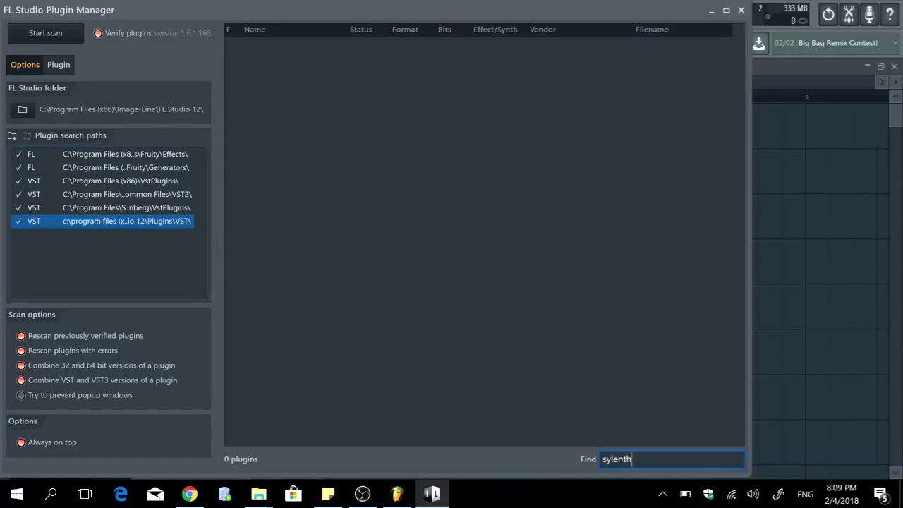
{"action": "key", "text": "ctrl+a"}
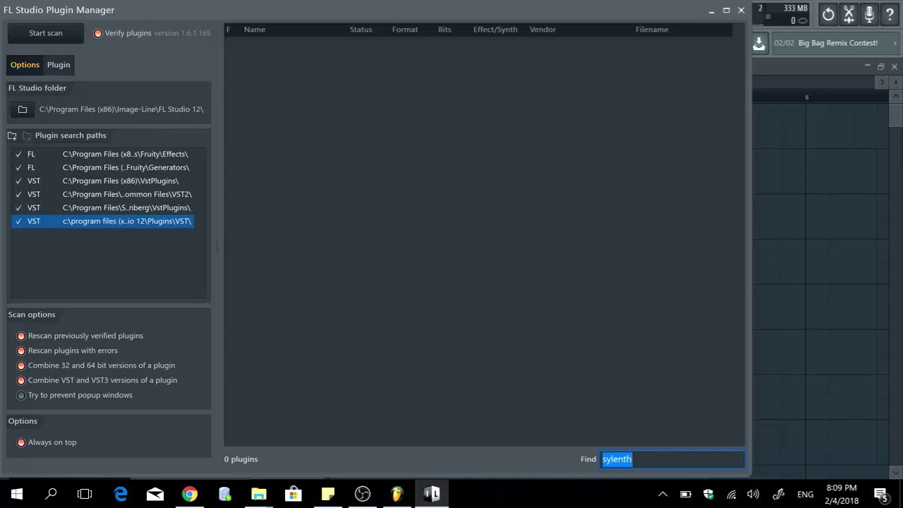
{"action": "key", "text": "BackSpace"}
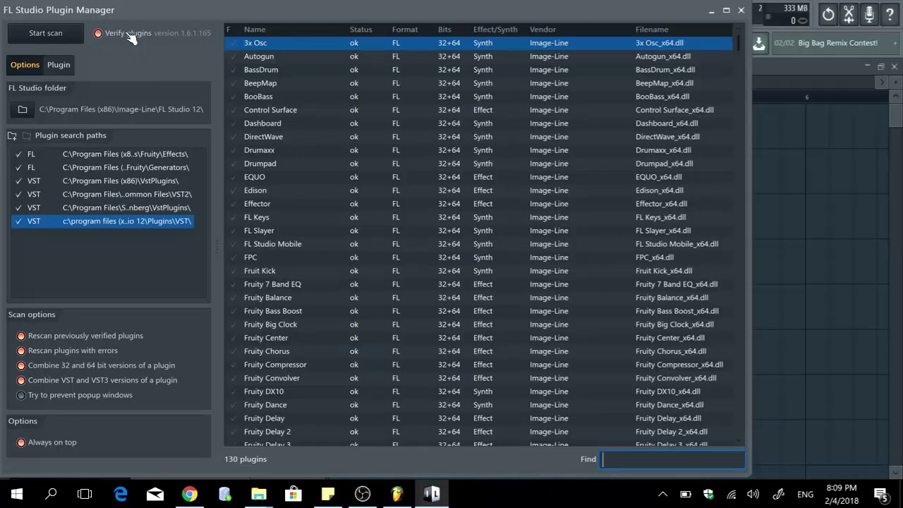
Start a scan of all search paths, growing the plugin list from 130 to 131.
{"action": "left_click", "coordinate": [62, 38]}
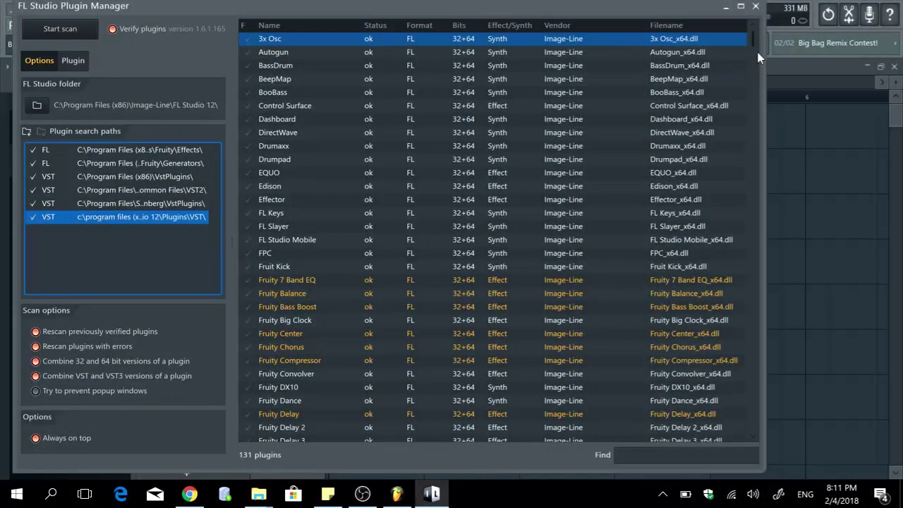
Scroll the Plugin Manager list down to the bottom.
{"action": "scroll", "coordinate": [761, 355], "scroll_direction": "down", "scroll_amount": 3}
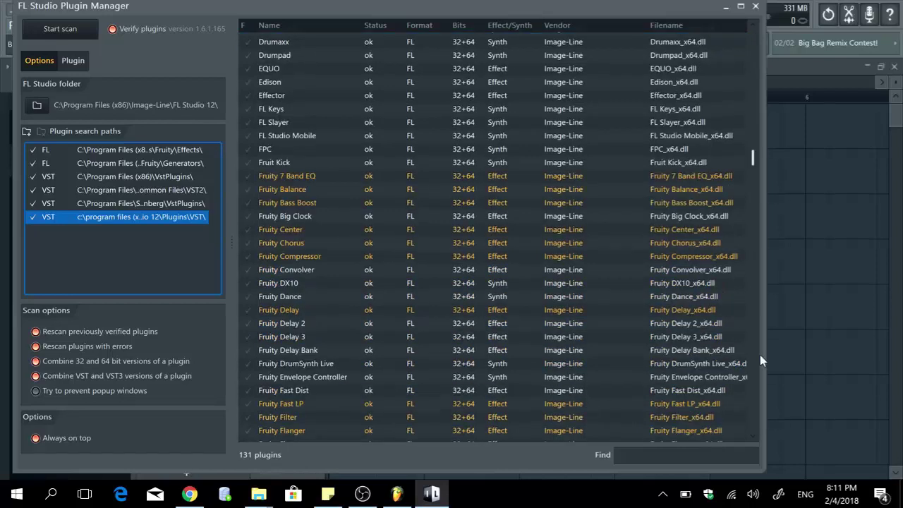
{"action": "left_click", "coordinate": [752, 355]}
{"action": "left_click_drag", "start_coordinate": [753, 357], "coordinate": [755, 444]}
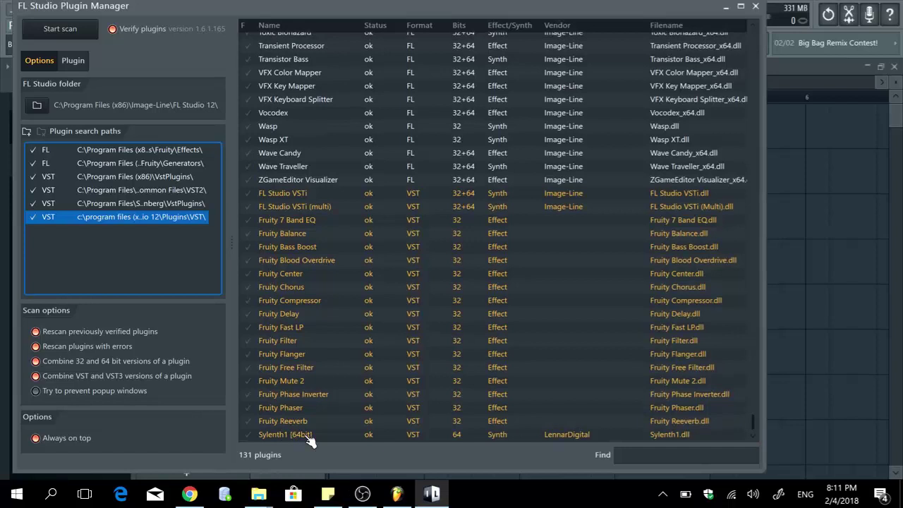
{"action": "left_click_drag", "start_coordinate": [753, 422], "coordinate": [754, 441]}
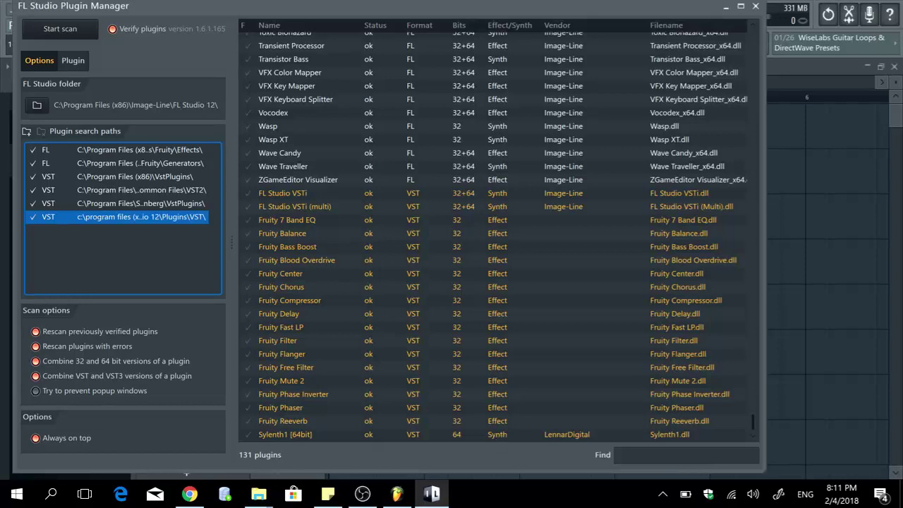
Search the plugin list for 'syle' and show the Sylenth1 [64bit] plugin details.
{"action": "left_click", "coordinate": [687, 455]}
{"action": "type", "text": "sylen"}
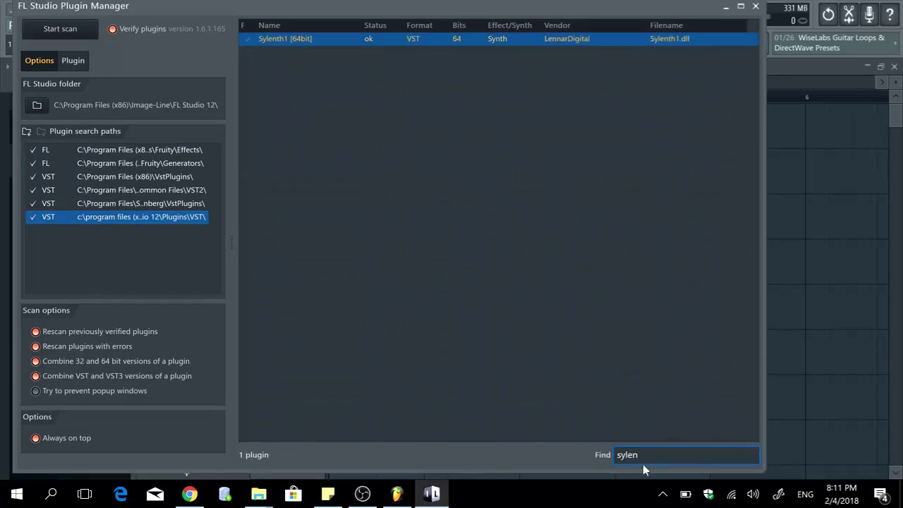
{"action": "key", "text": "BackSpace"}
{"action": "left_click", "coordinate": [73, 60]}
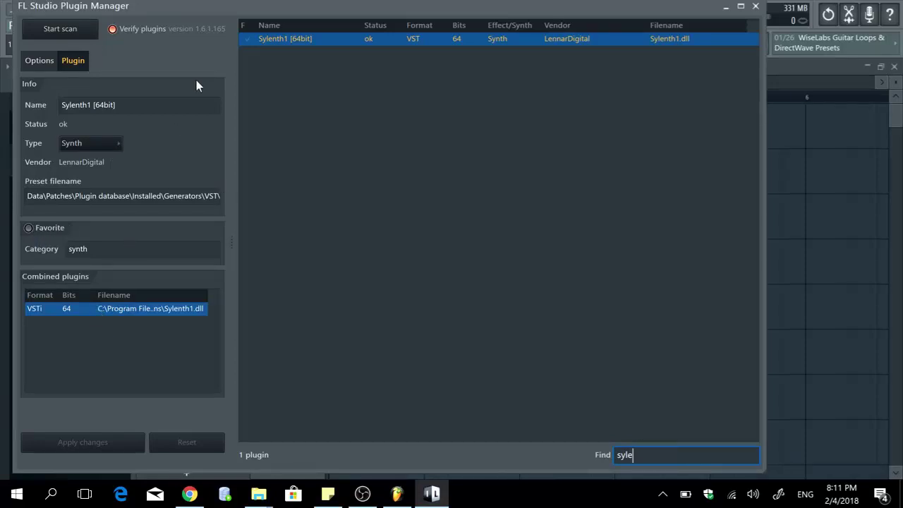
Close the Plugin Manager and expand Generators > VST in the browser.
{"action": "left_click", "coordinate": [756, 6]}
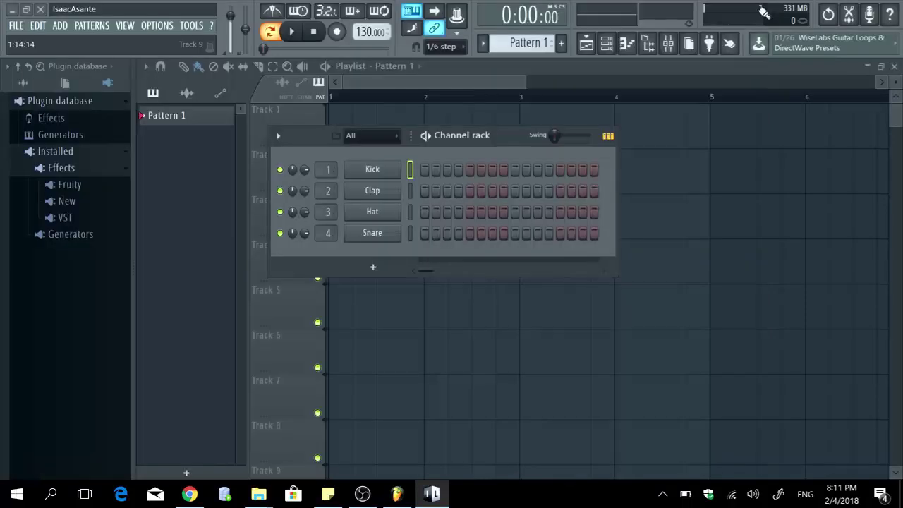
{"action": "left_click", "coordinate": [64, 236]}
{"action": "left_click", "coordinate": [66, 285]}
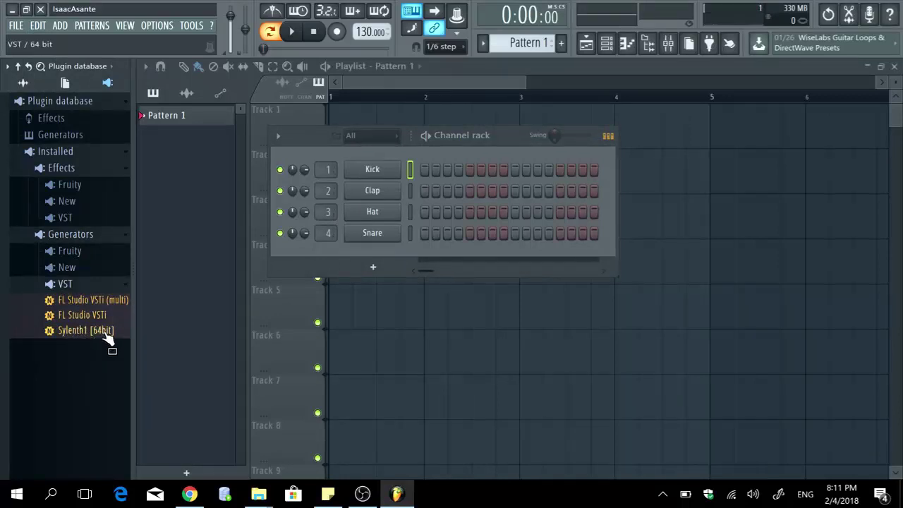
{"action": "left_click_drag", "start_coordinate": [80, 341], "coordinate": [32, 95]}
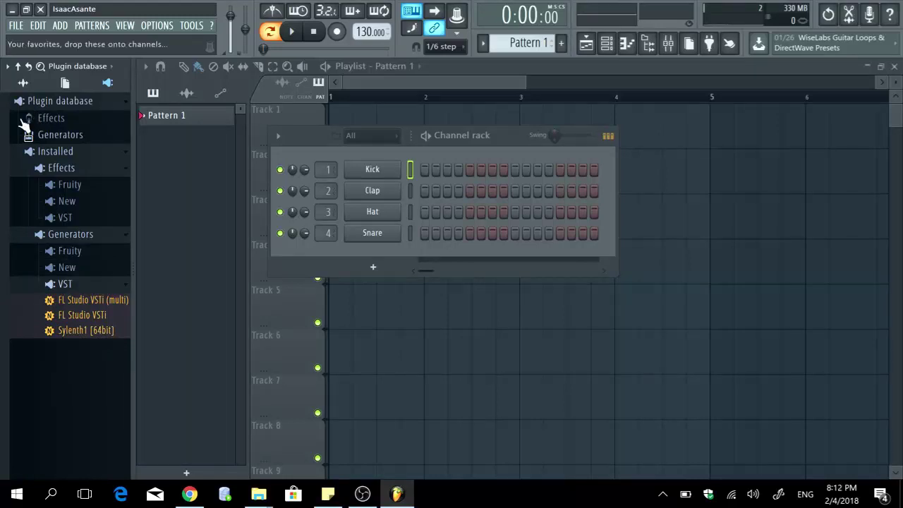
Refresh the plugin list with a fast scan from Browser options and dismiss the completion message.
{"action": "left_click", "coordinate": [7, 65]}
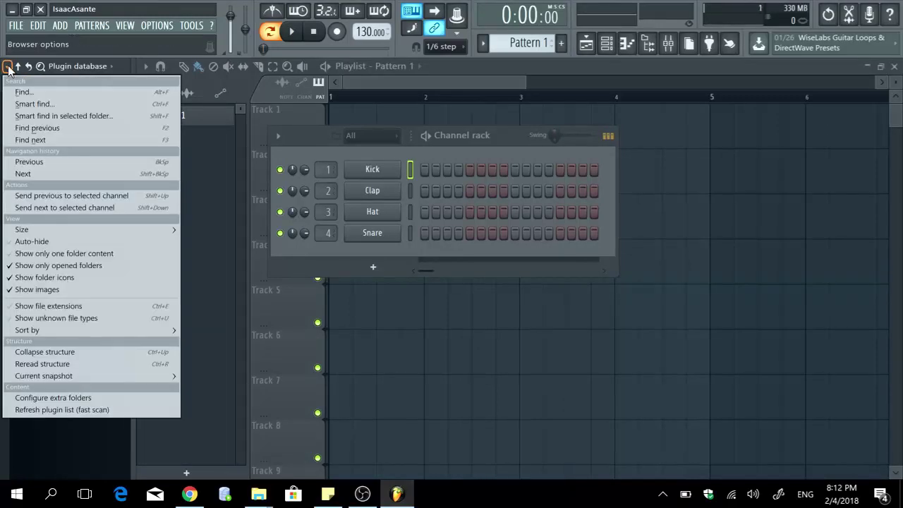
{"action": "left_click", "coordinate": [10, 66]}
{"action": "left_click", "coordinate": [7, 66]}
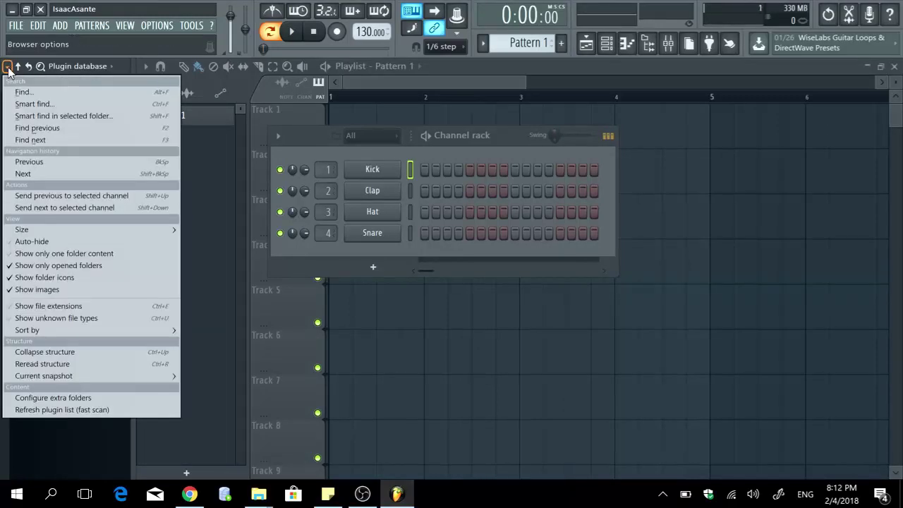
{"action": "left_click", "coordinate": [81, 411]}
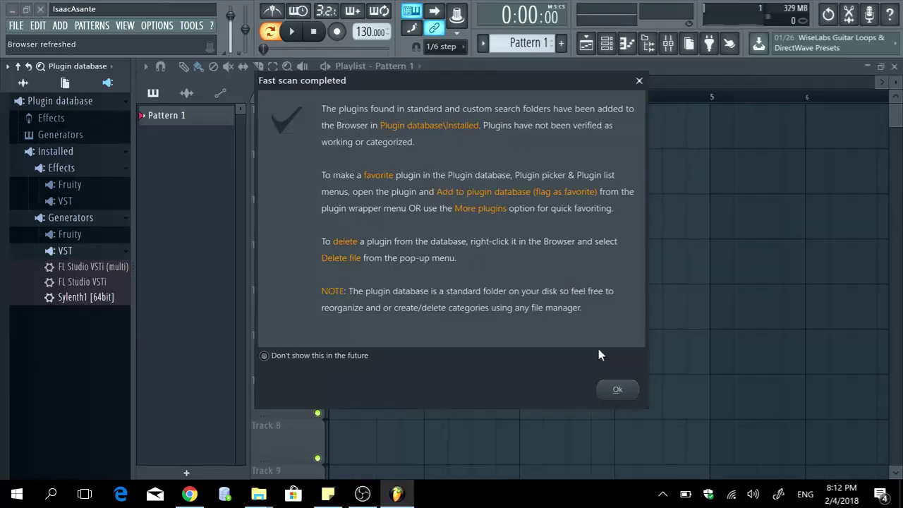
{"action": "left_click", "coordinate": [620, 390]}
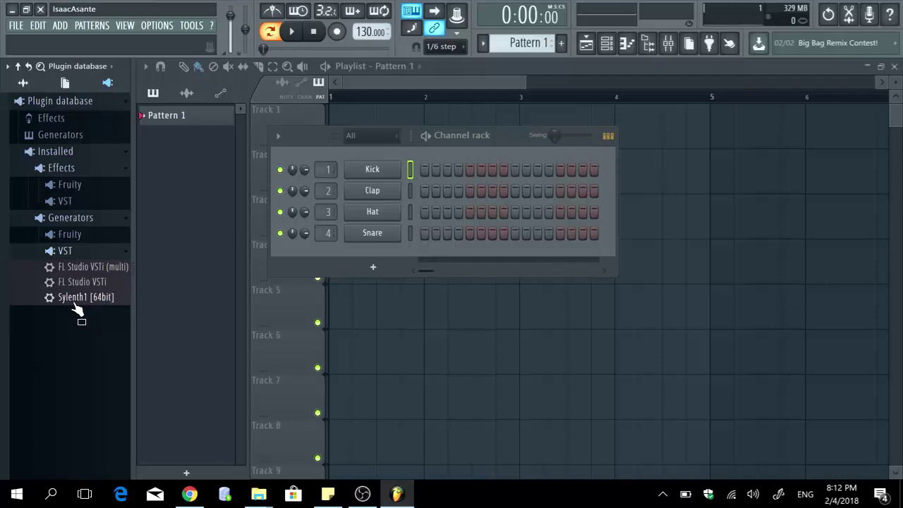
Load Sylenth1 [64bit] into the Channel rack and move its synth window up and left.
{"action": "left_click_drag", "start_coordinate": [81, 306], "coordinate": [374, 246]}
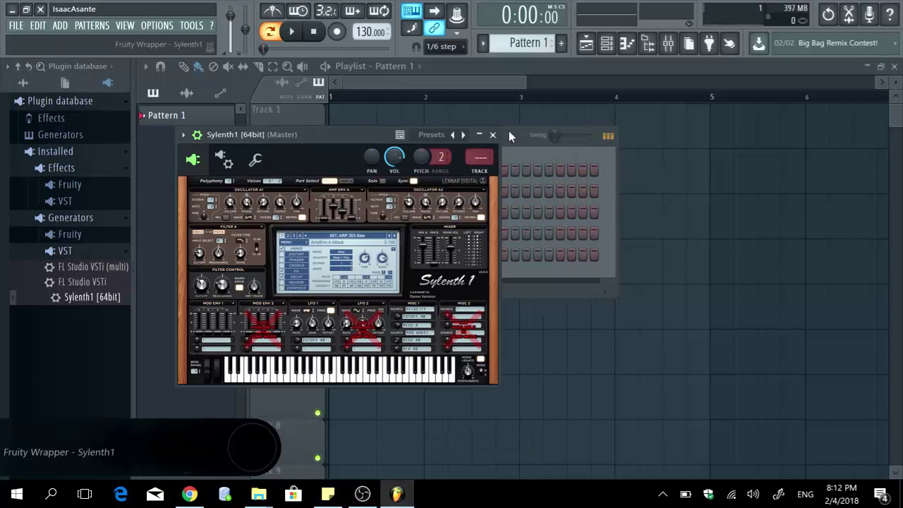
{"action": "left_click_drag", "start_coordinate": [577, 156], "coordinate": [546, 142]}
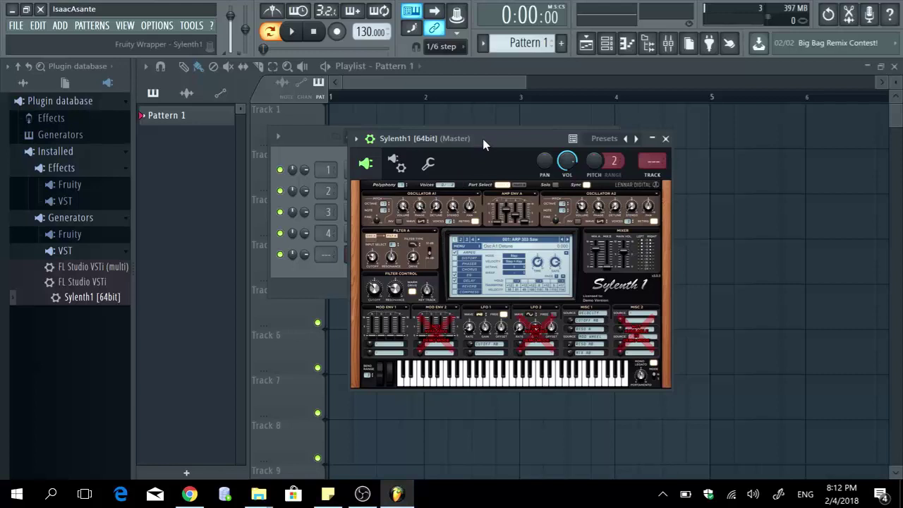
{"action": "left_click_drag", "start_coordinate": [483, 139], "coordinate": [391, 113]}
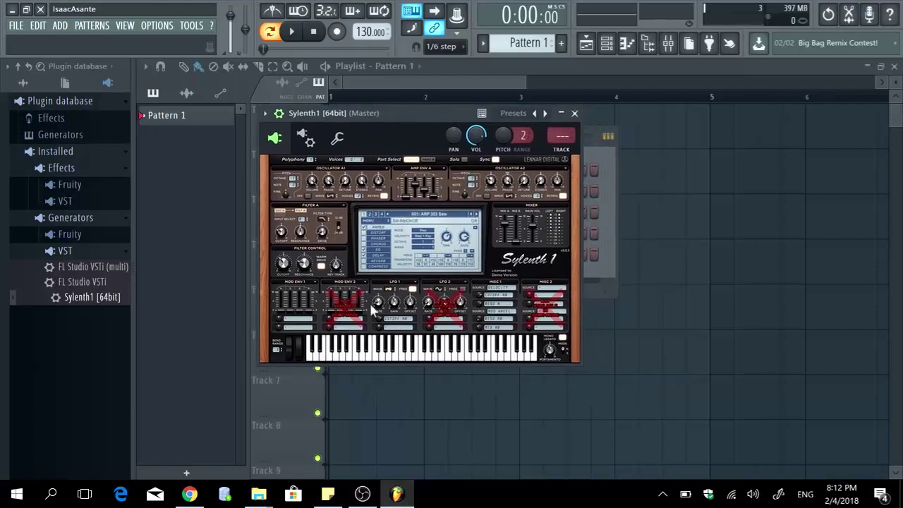